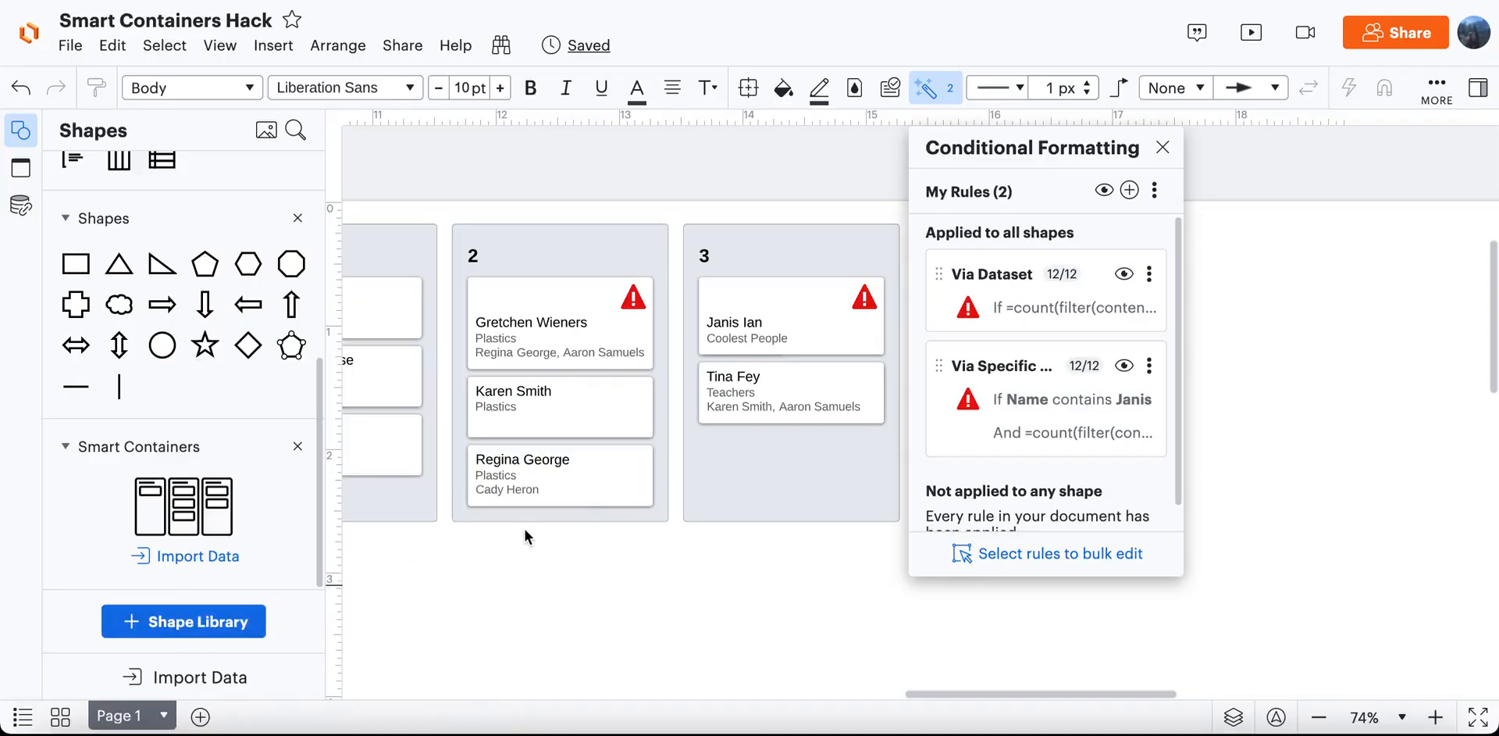
Open the Smart Containers layout settings and view the available Group by options.
left_click(572, 461)
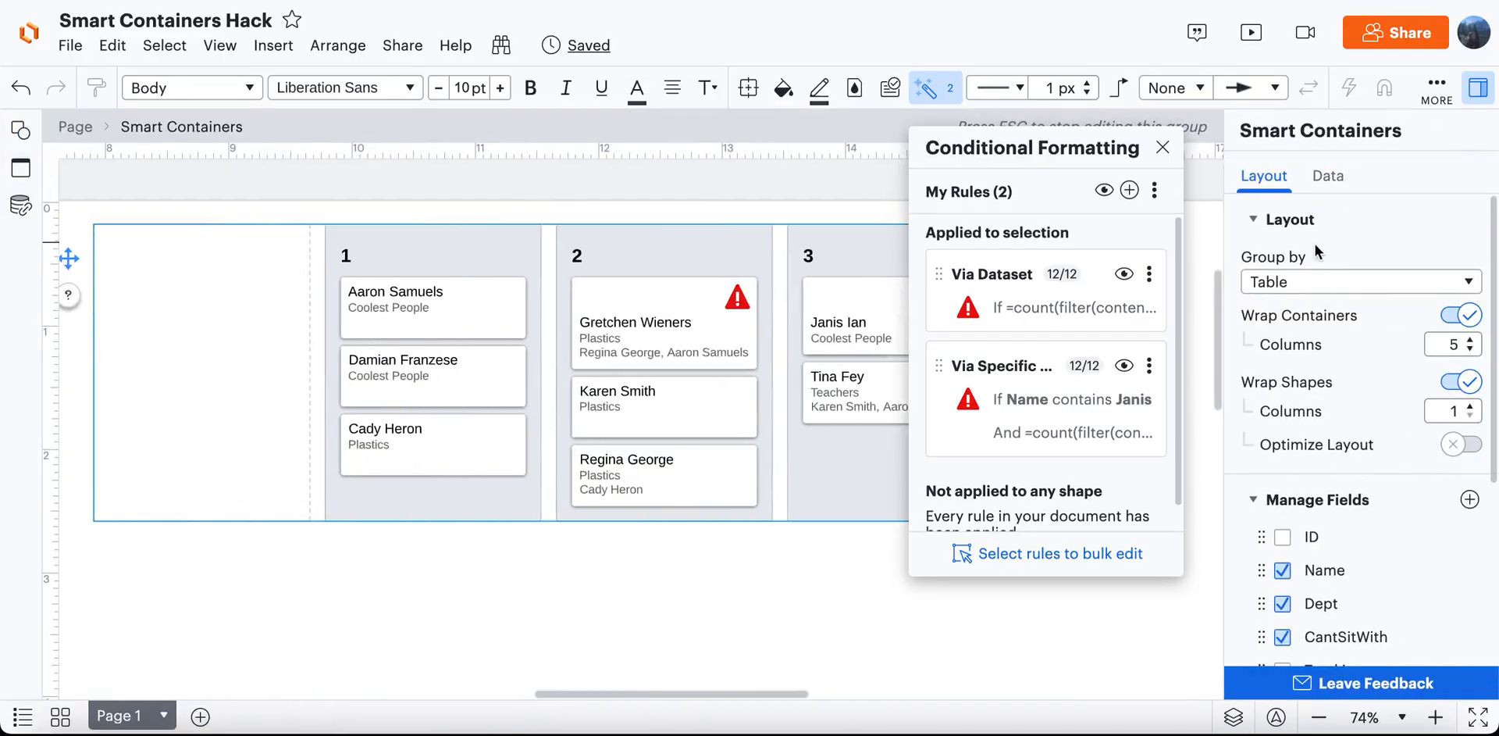
left_click(1288, 282)
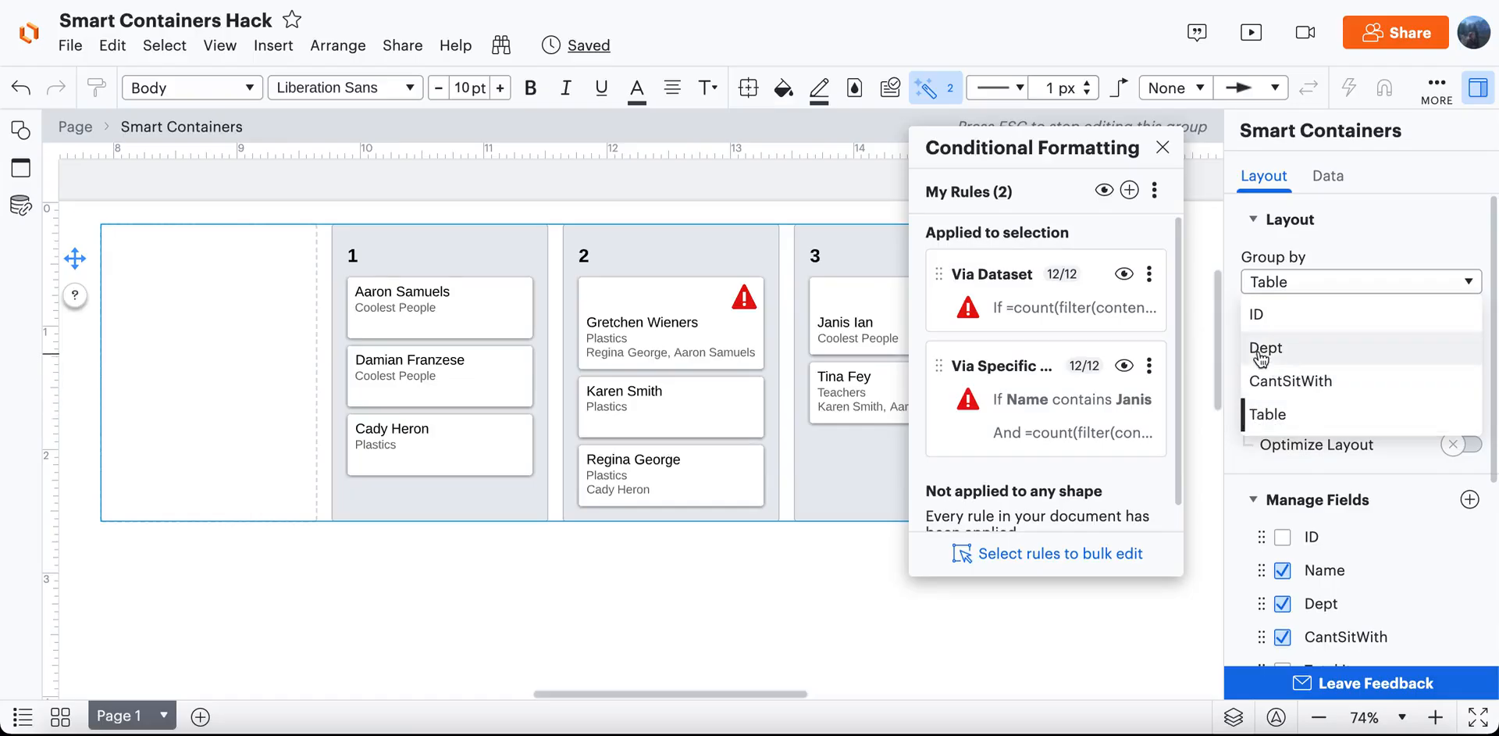
left_click(1383, 225)
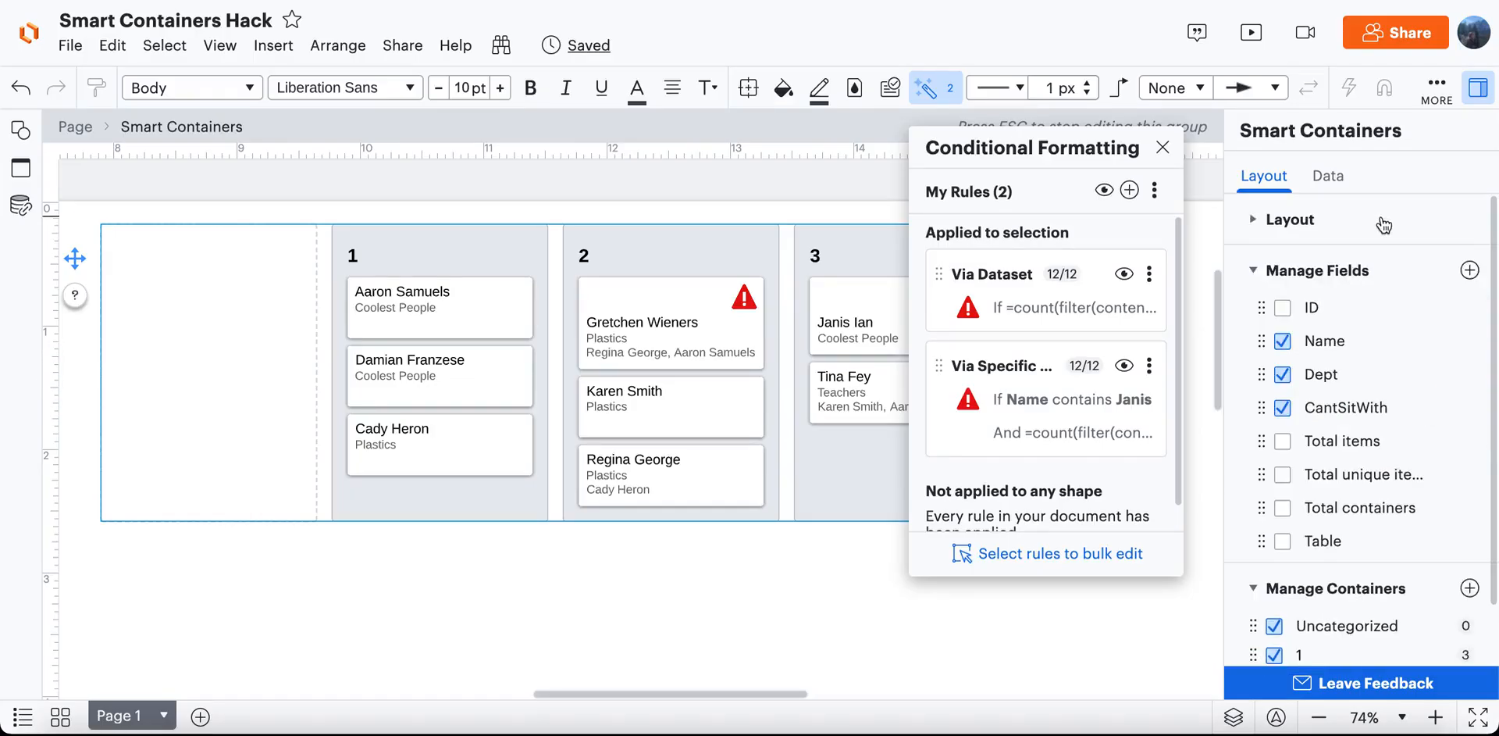
Hide the CantSitWith field on the cards and show it again.
scroll(835, 442, "right", 5)
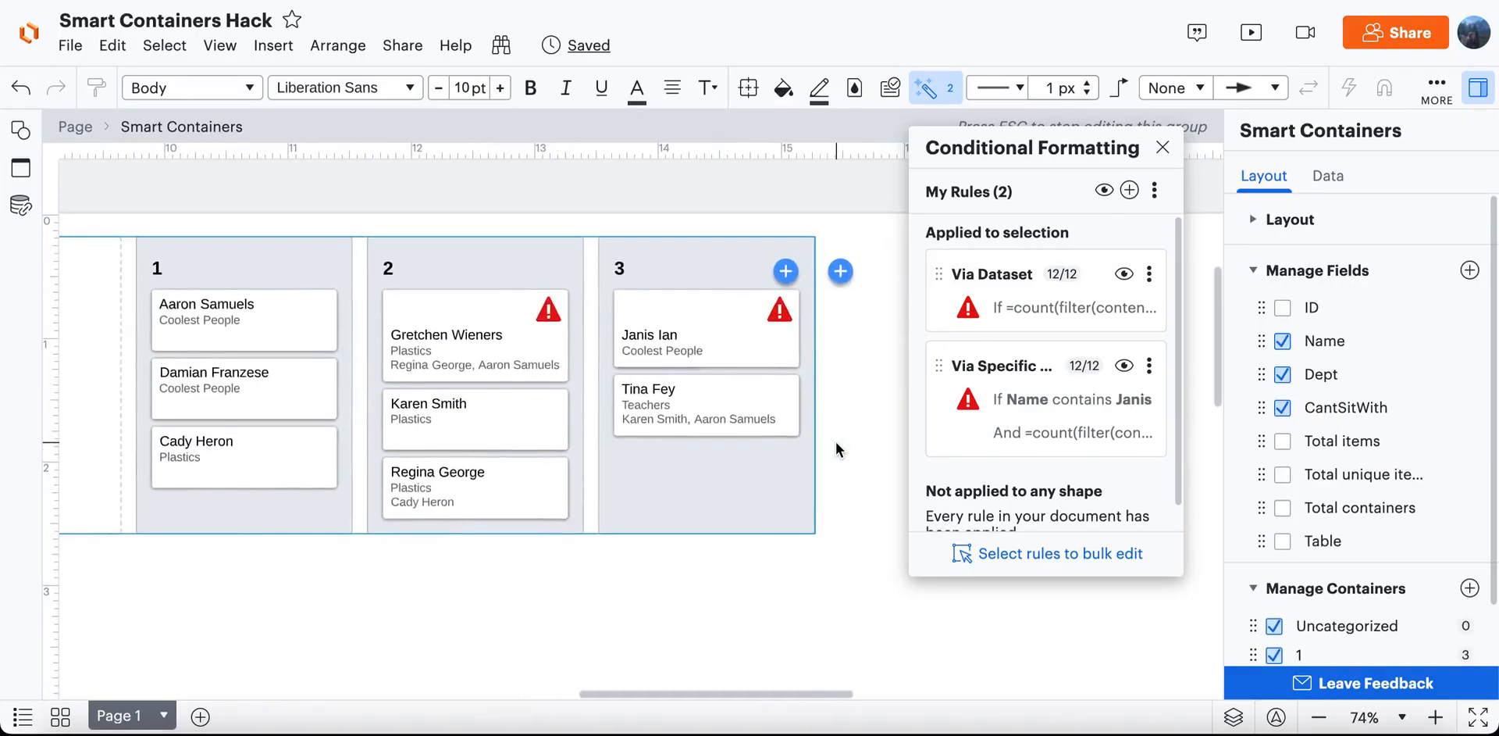
scroll(686, 444, "left", 1)
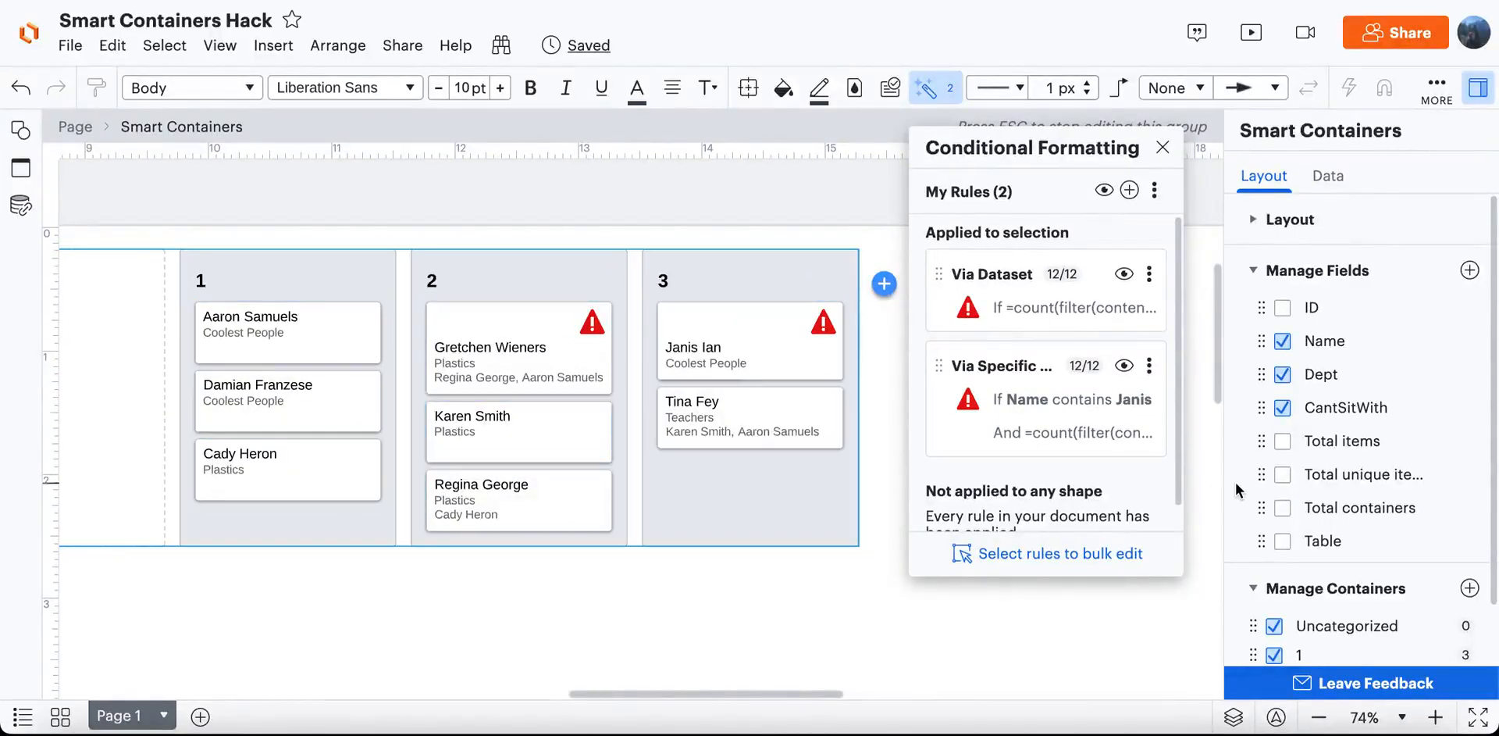
left_click(1285, 408)
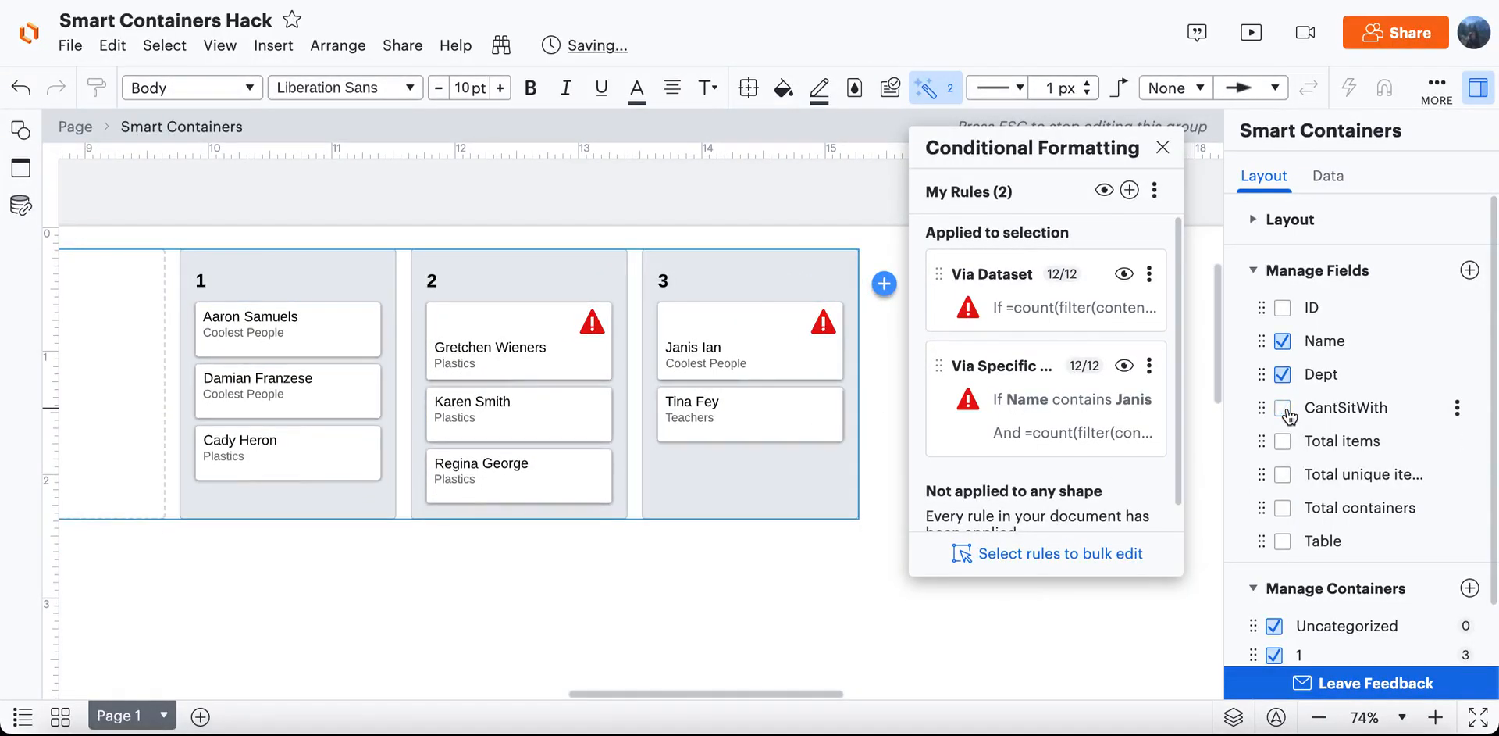
left_click(1284, 409)
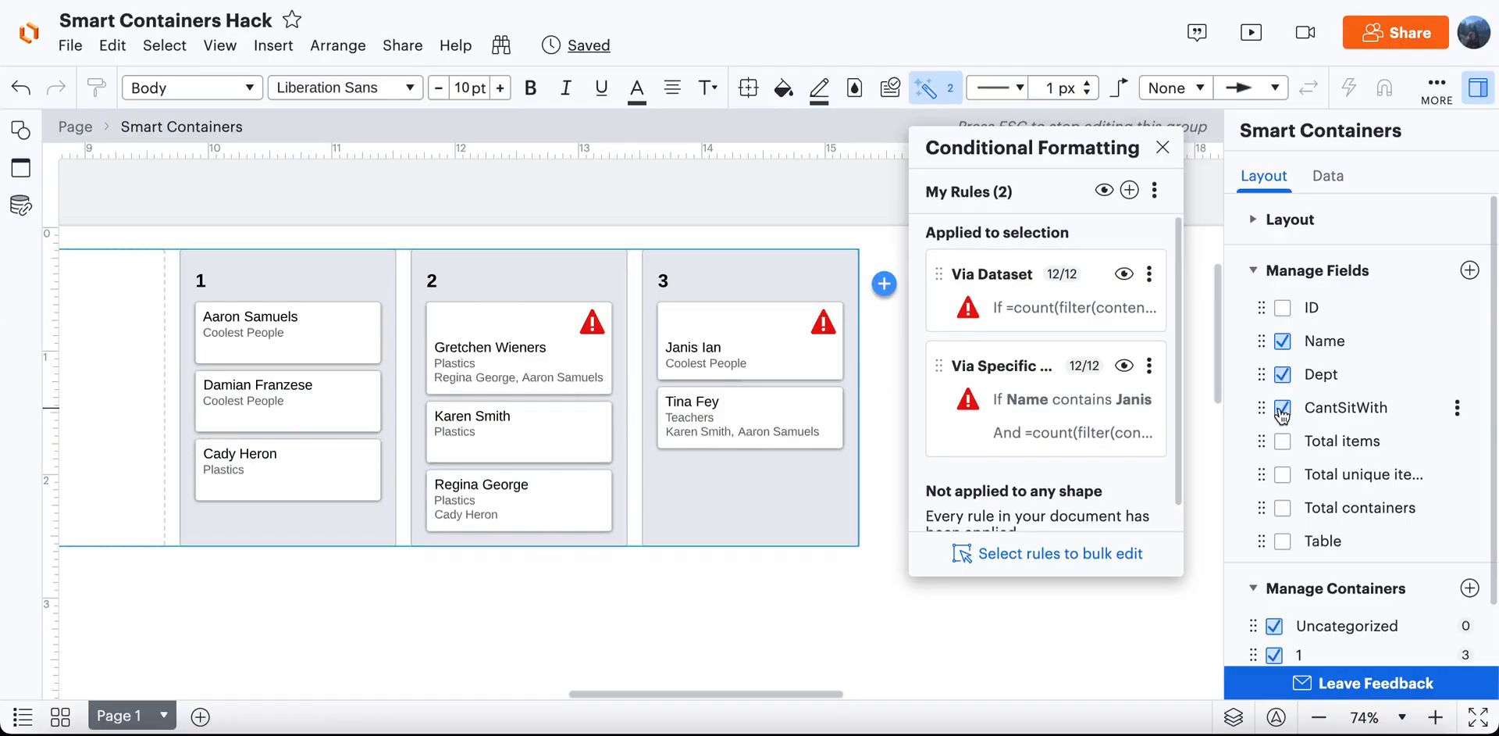
Open the Via Specific Names conditional formatting rule for the flagged card in table 2 and review its conditions.
left_click(527, 312)
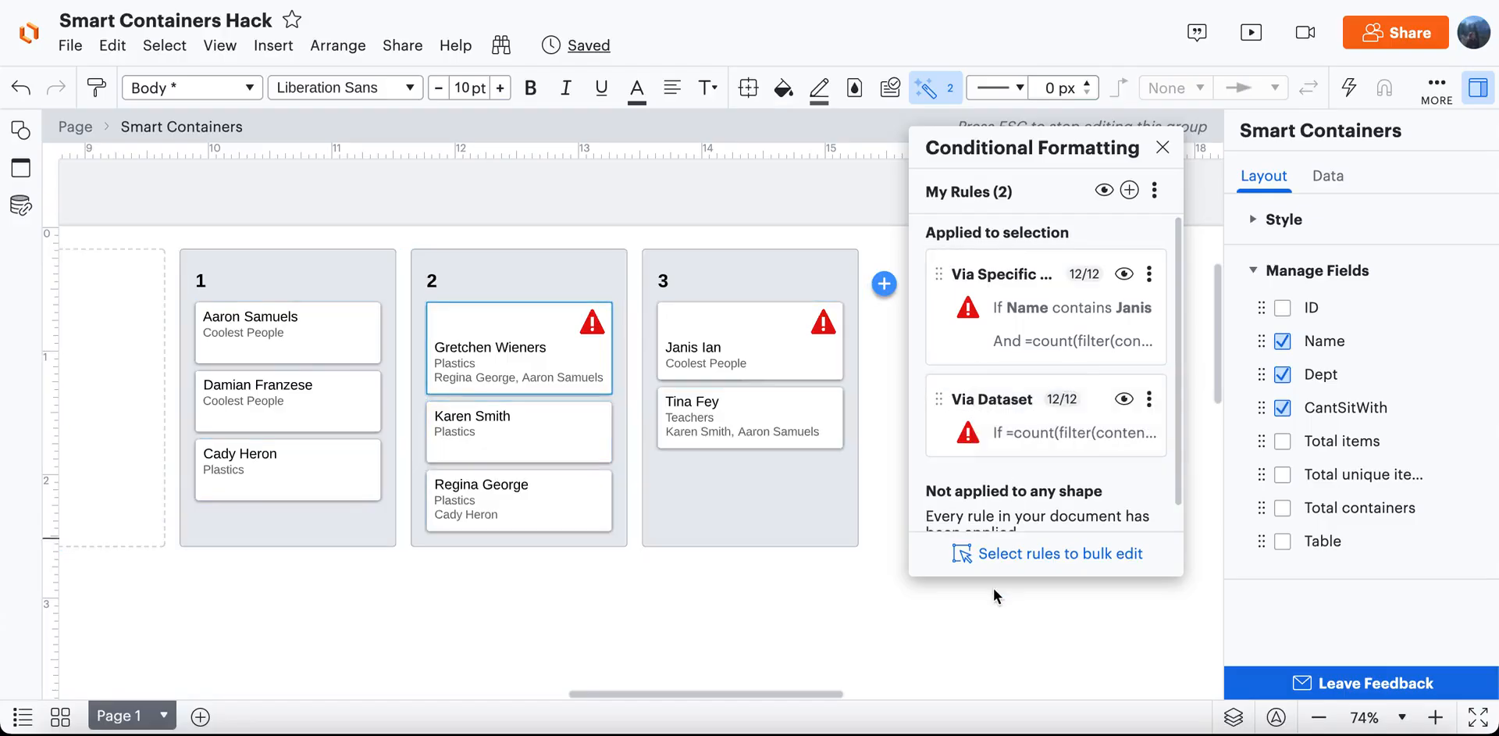
left_click(1063, 346)
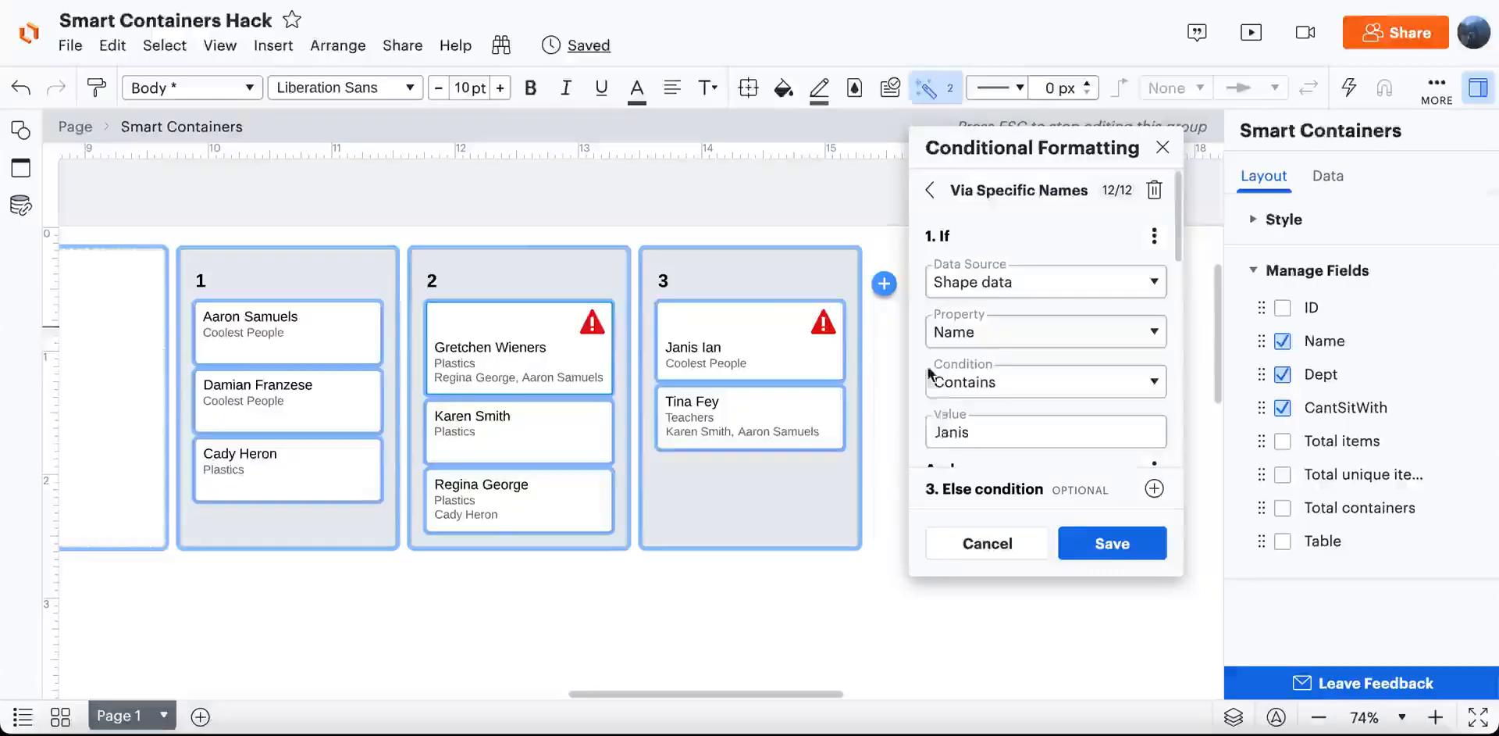
scroll(1019, 417, "down", 1)
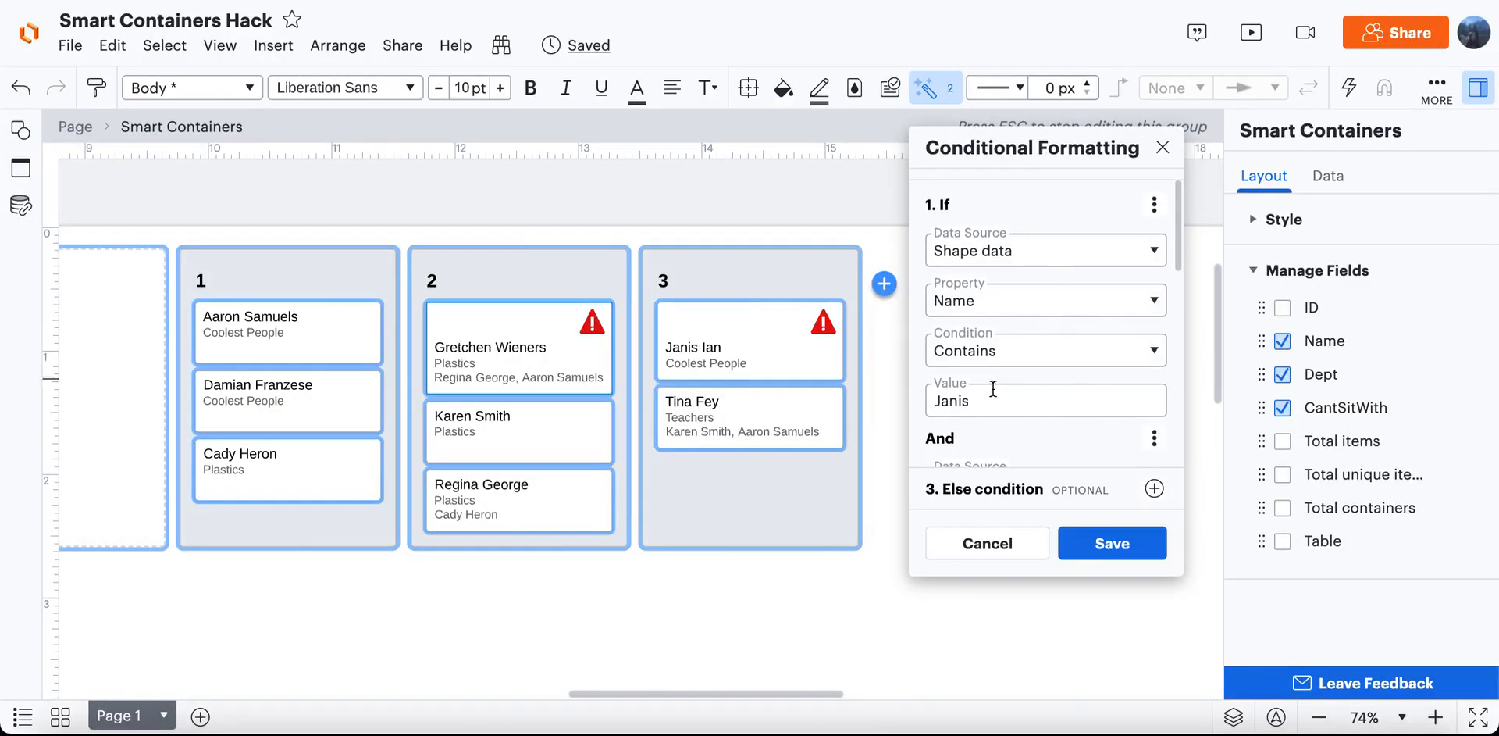
scroll(984, 401, "down", 5)
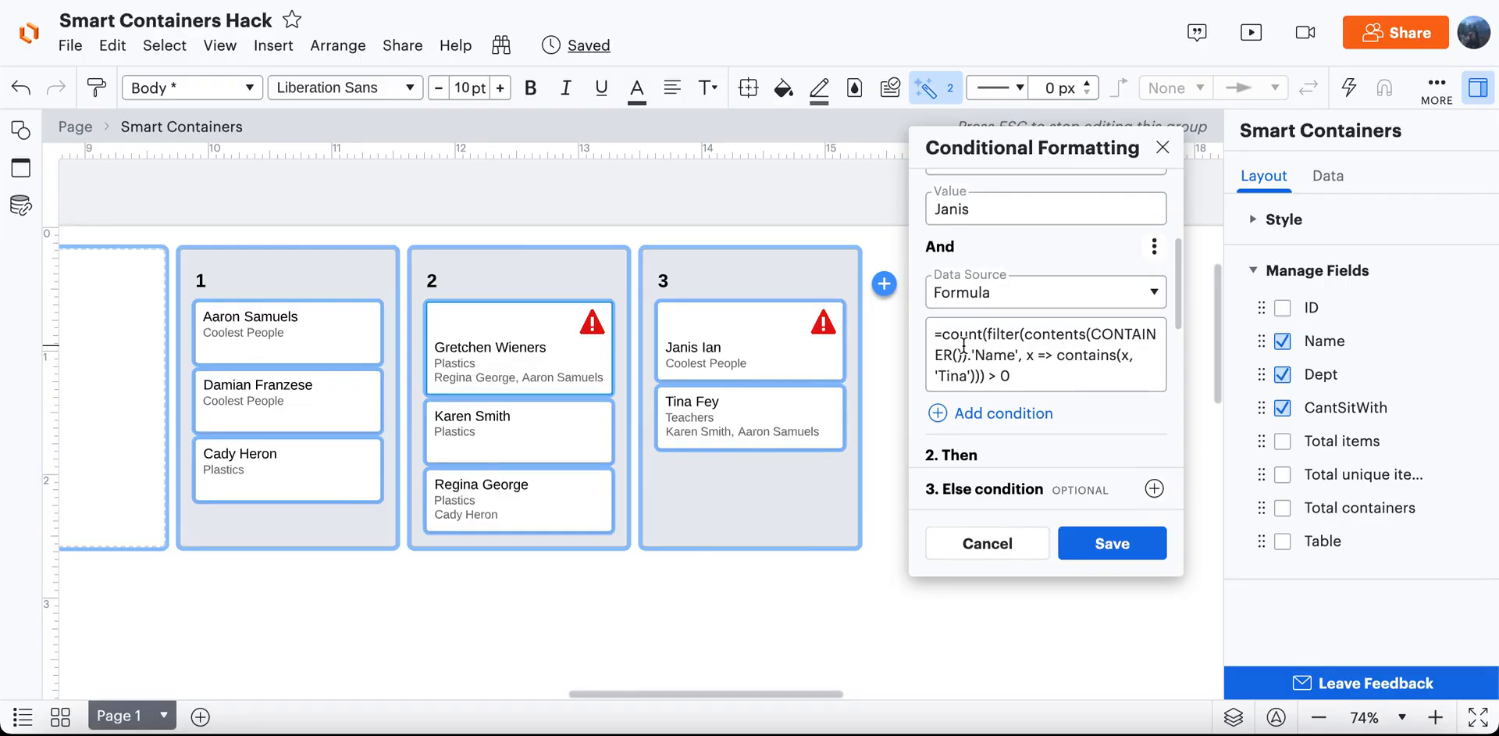
Edit the rule's formula condition so the container reference reads CONTAINER(this).
left_click(1026, 334)
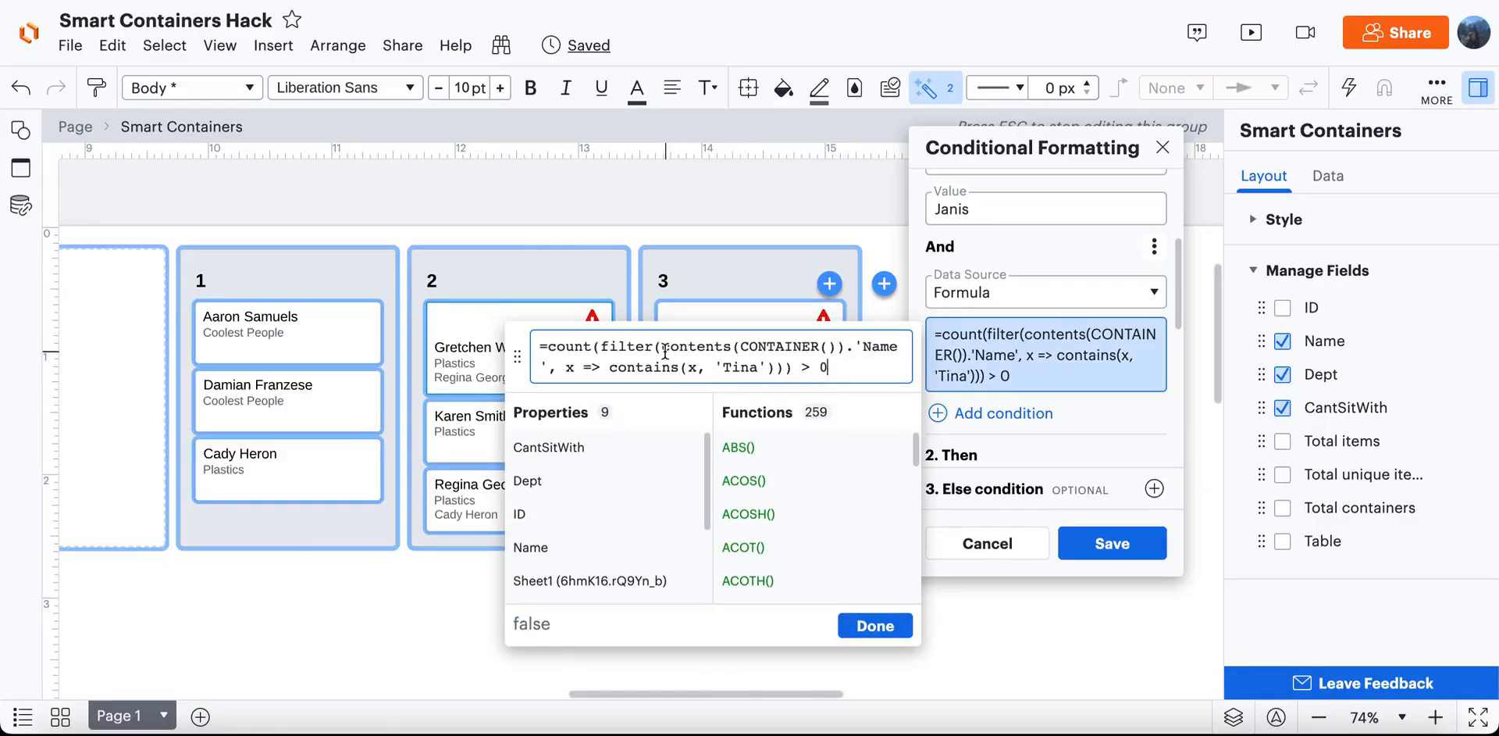
left_click_drag(665, 349, 844, 352)
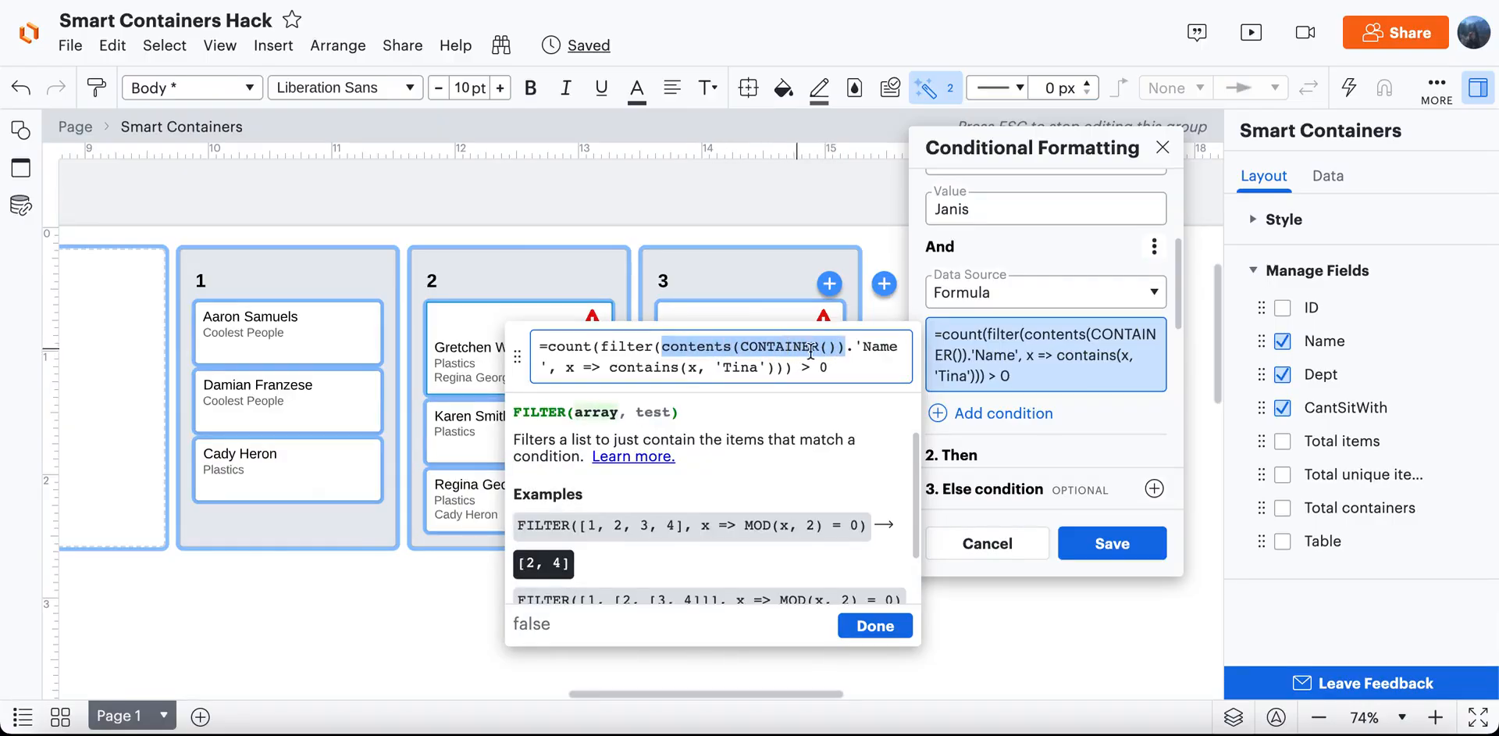
left_click(828, 346)
type("this")
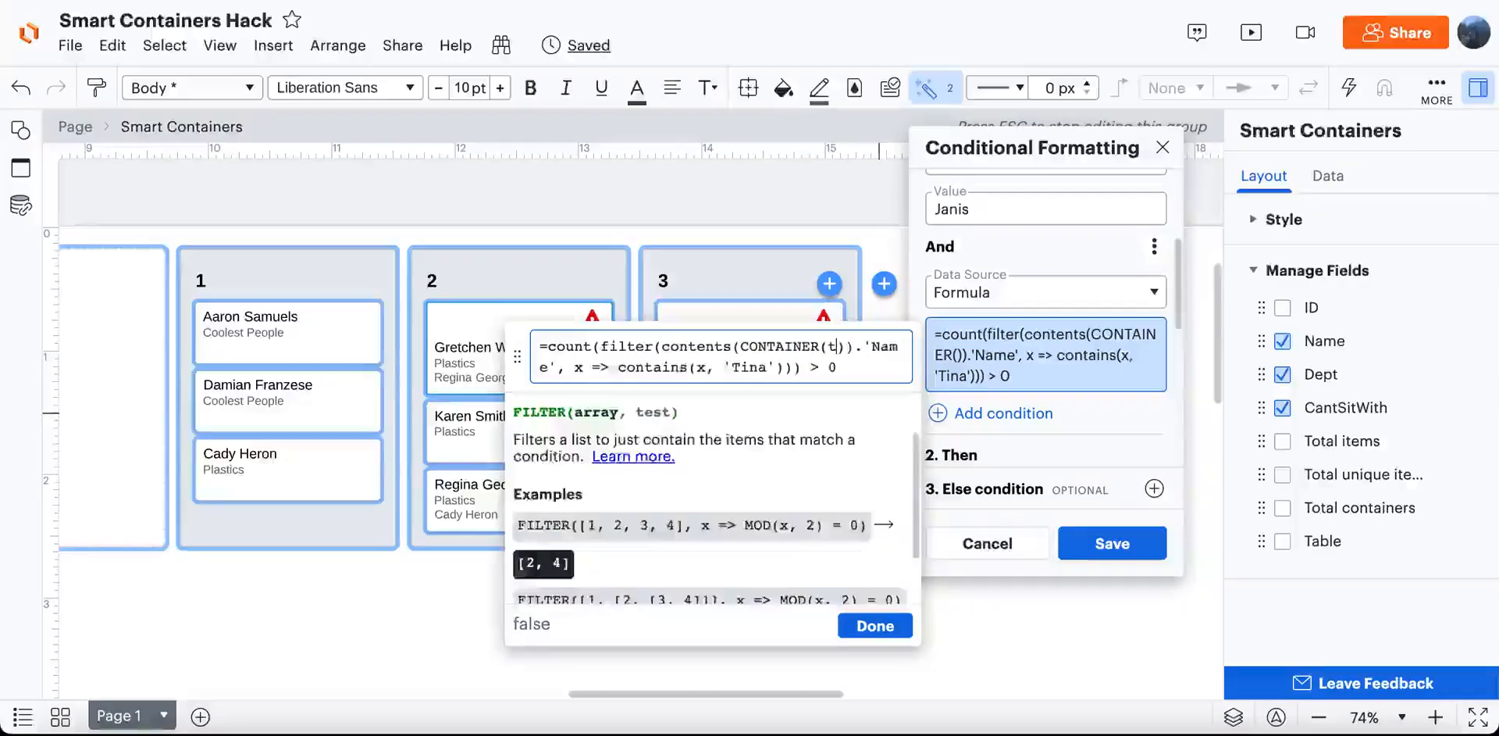
left_click(813, 348)
left_click(847, 348)
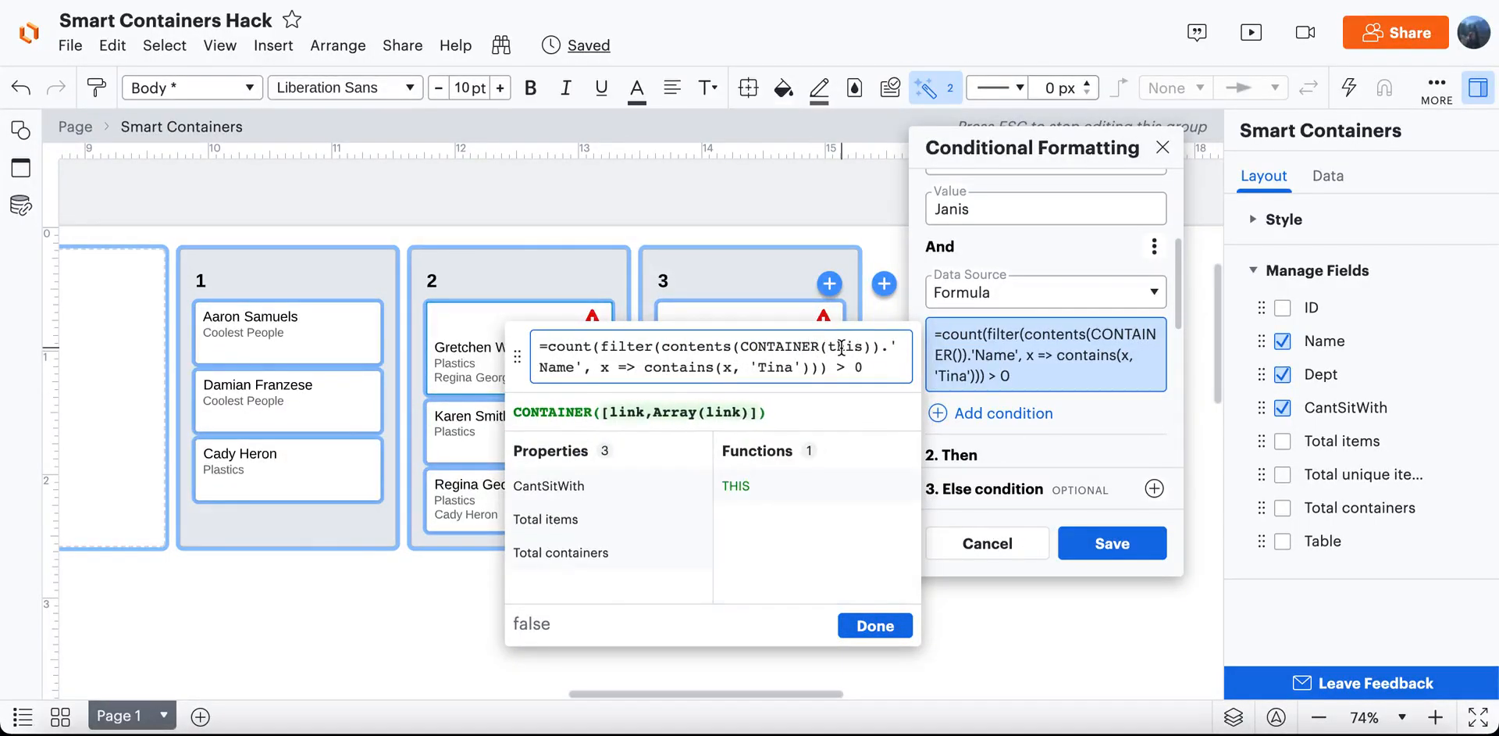
double_click(844, 347)
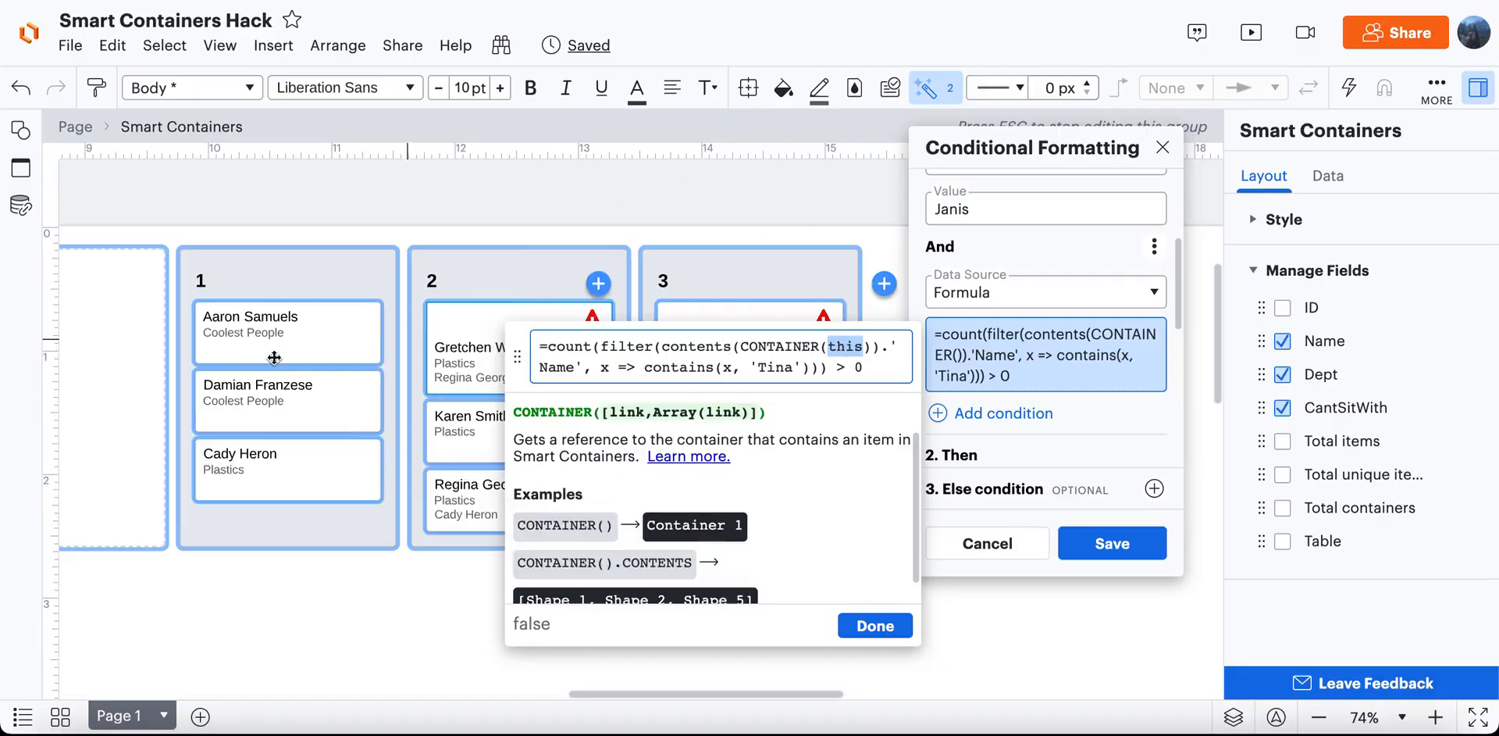
Examine the rule's If condition and the formula's contents, 'Name' property, filter and contains parts.
scroll(1007, 234, "up", 2)
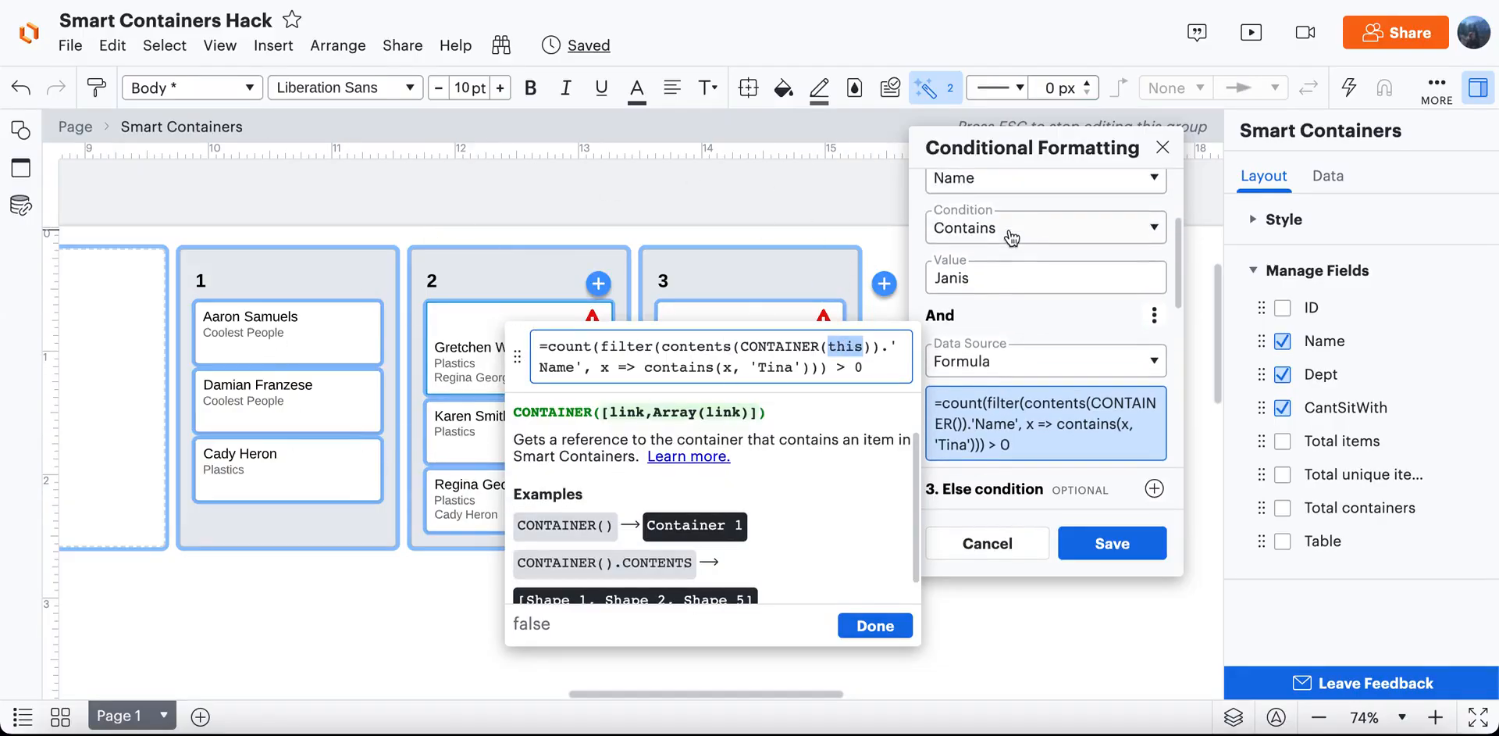
scroll(1011, 238, "up", 2)
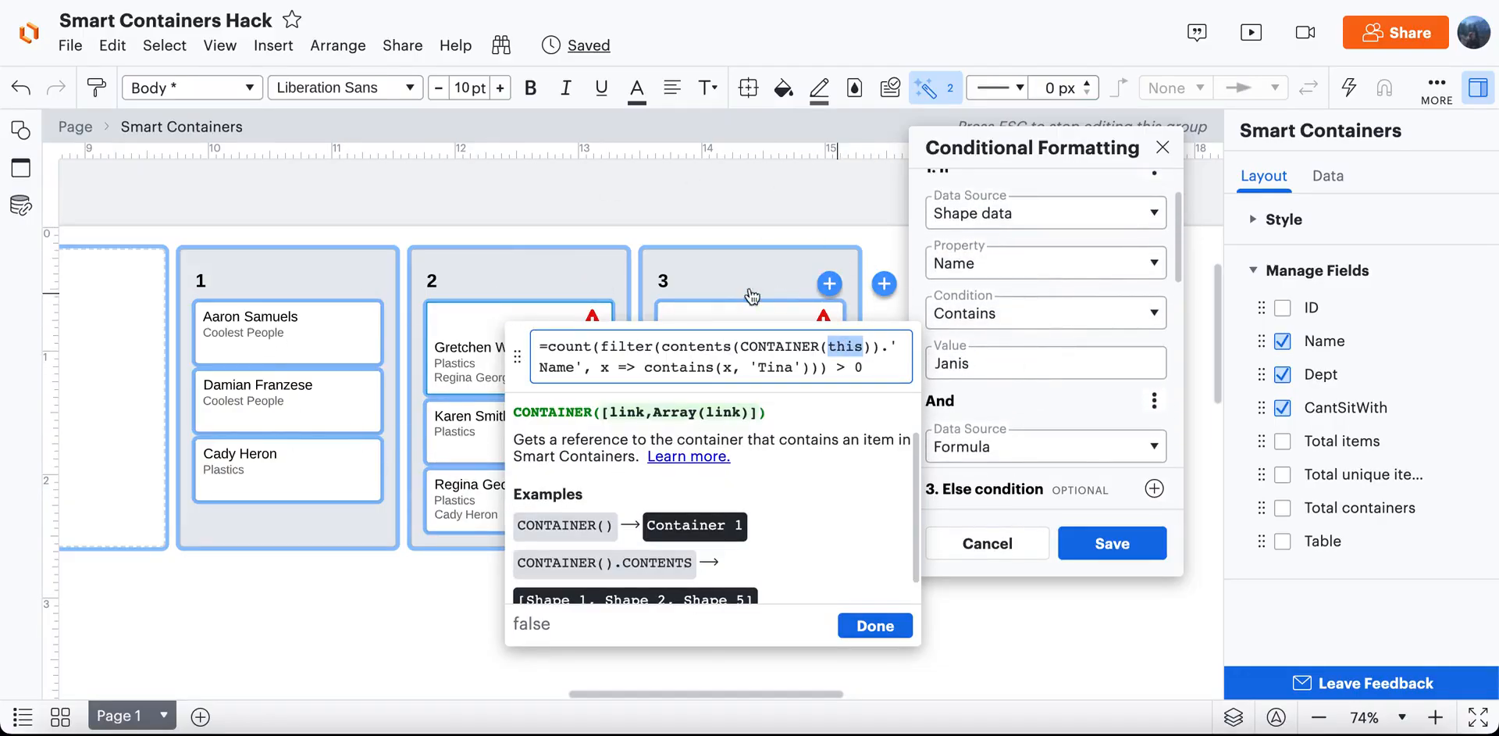
scroll(668, 299, "right", 5)
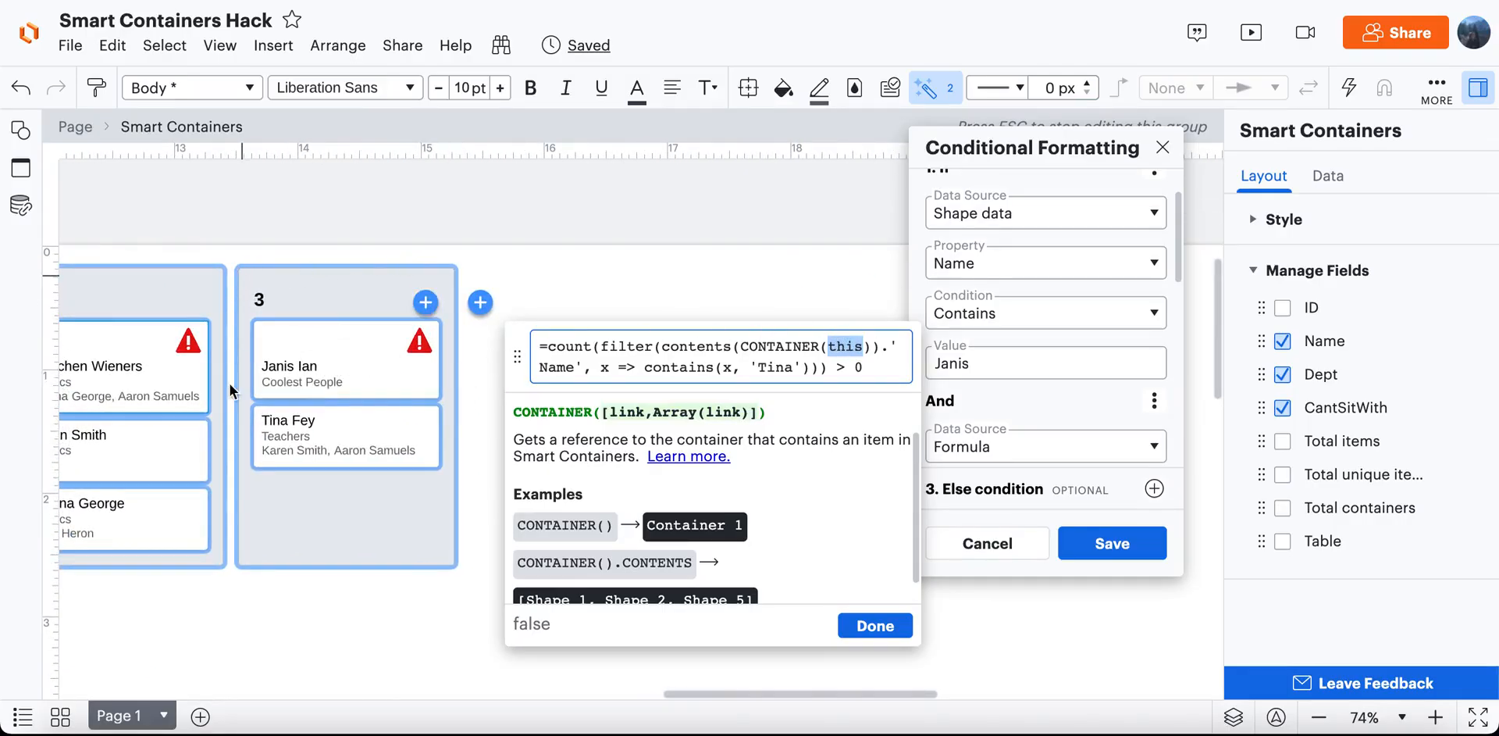
left_click(670, 358)
double_click(684, 346)
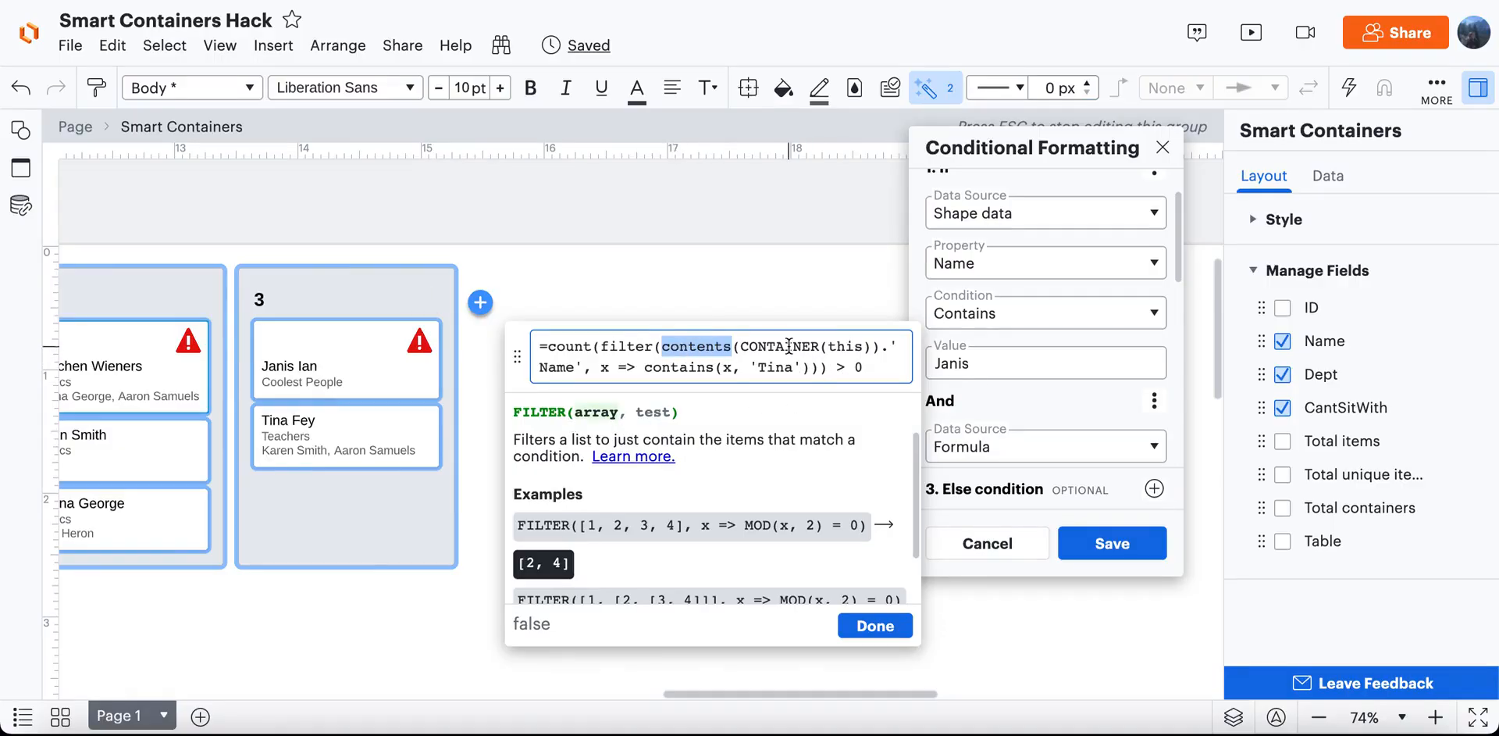
left_click(882, 348)
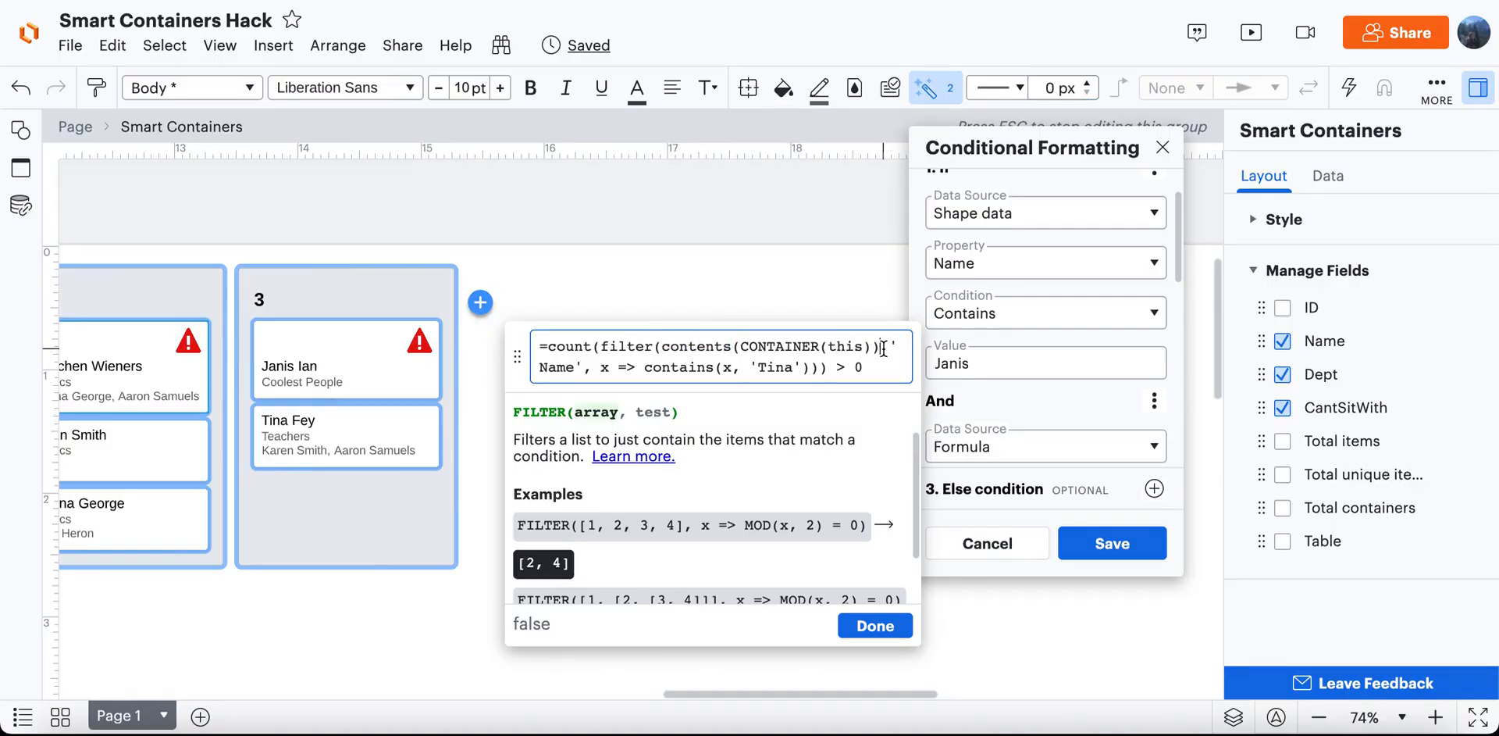
left_click(582, 367, "shift")
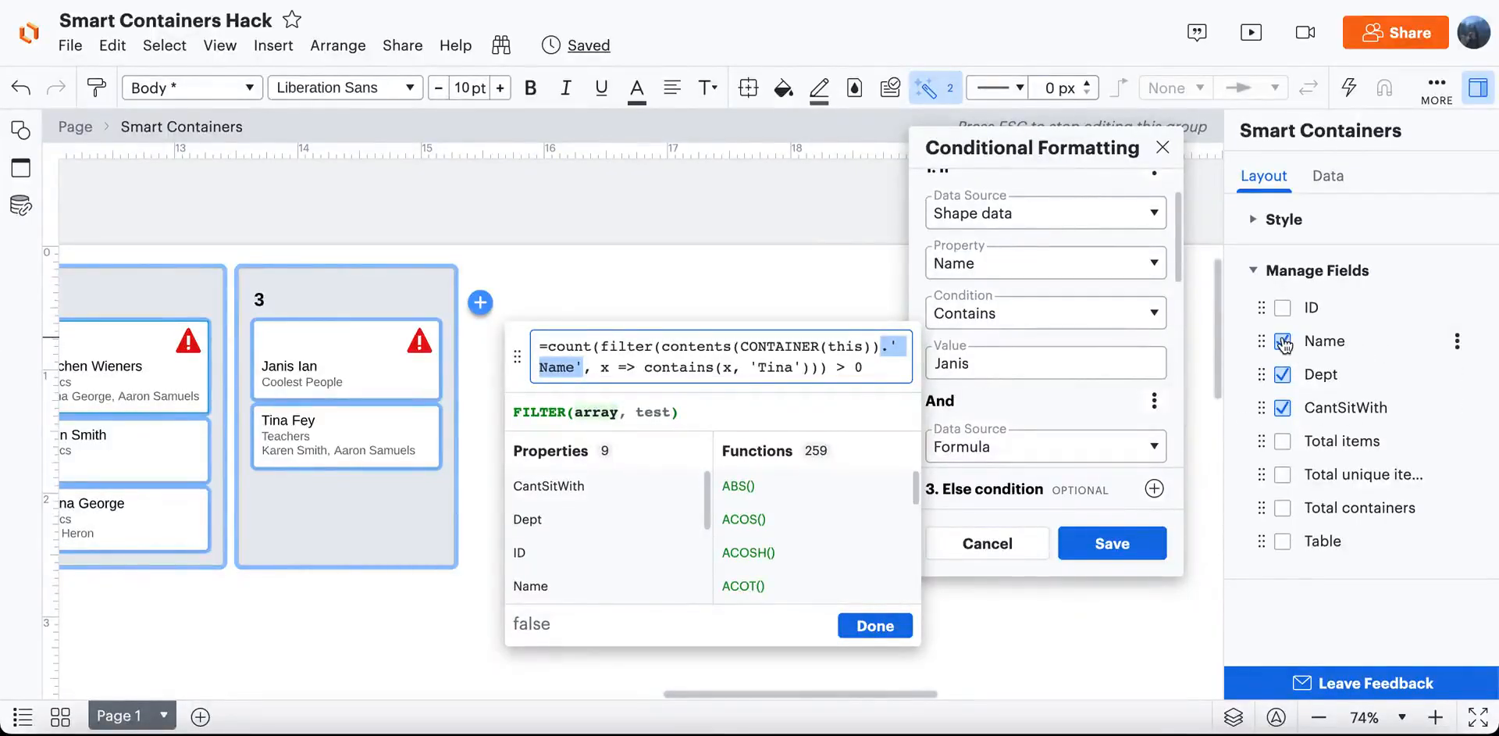
double_click(623, 347)
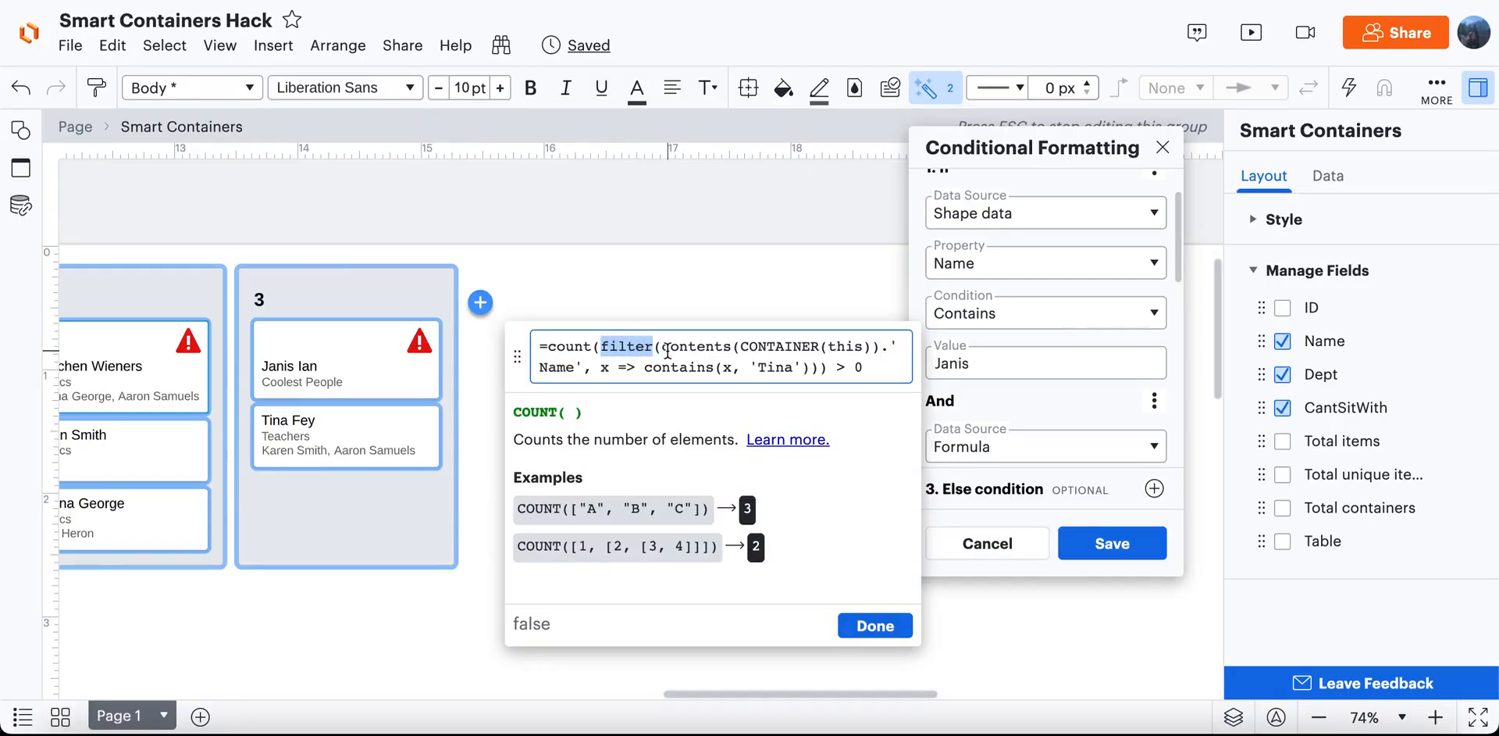
left_click(612, 346)
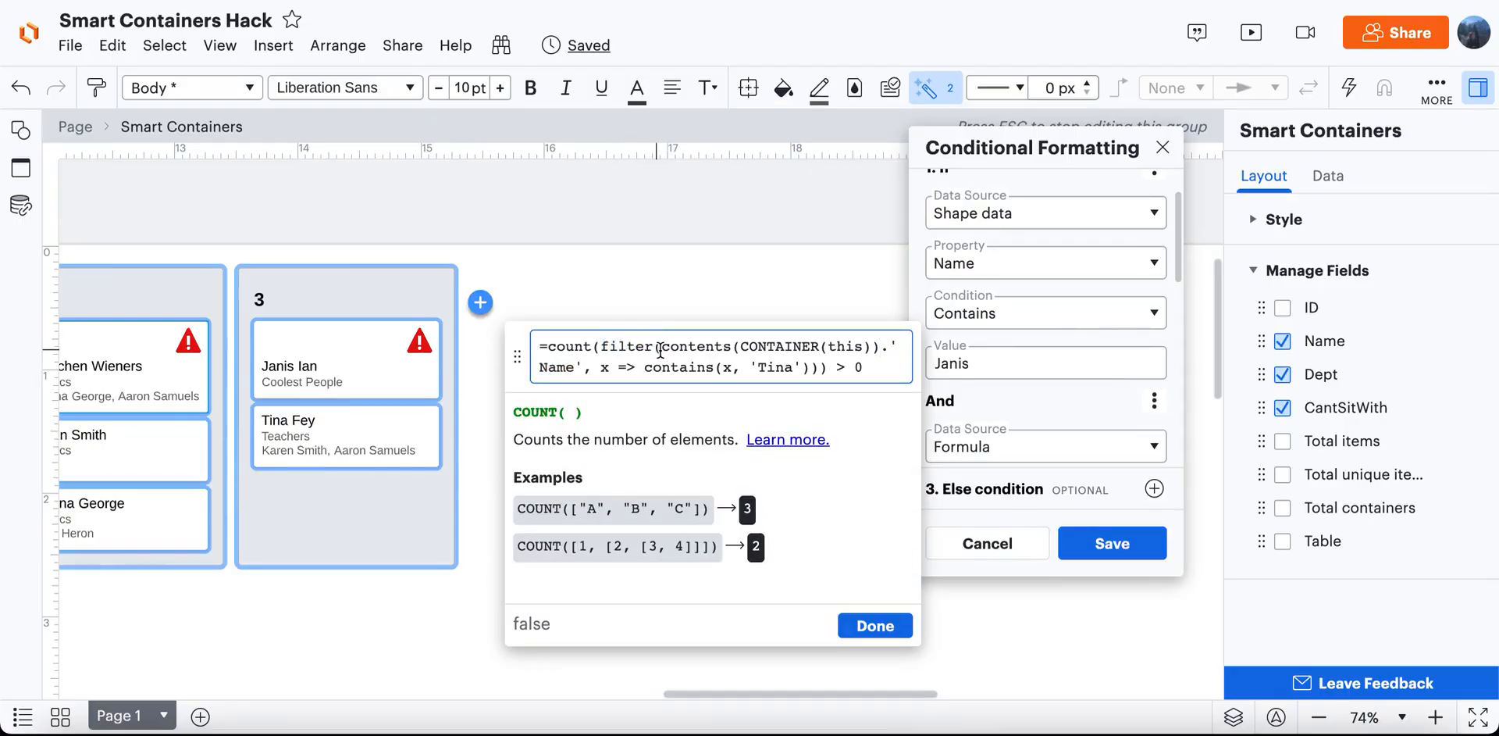
left_click_drag(660, 353, 598, 367)
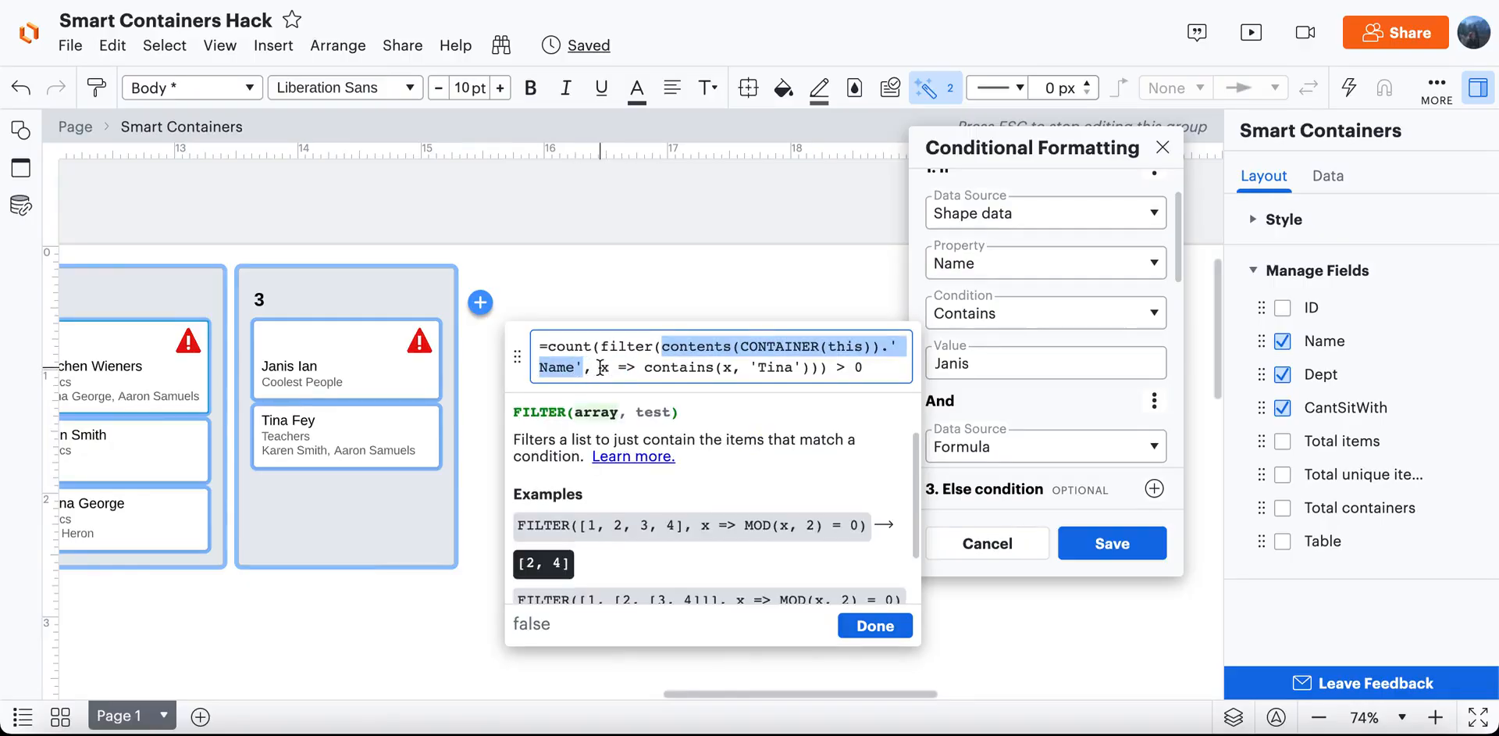
left_click(600, 367)
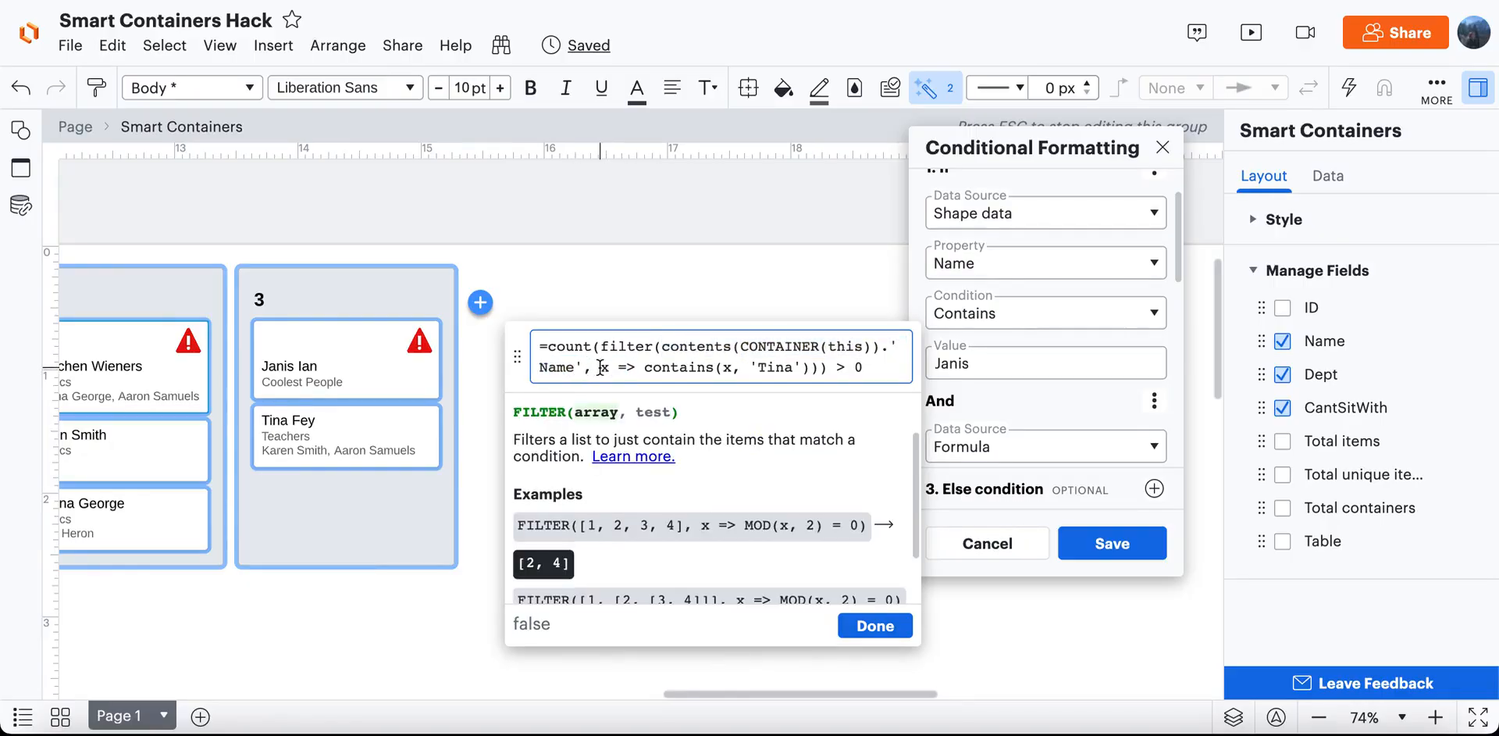
left_click_drag(607, 368, 798, 373)
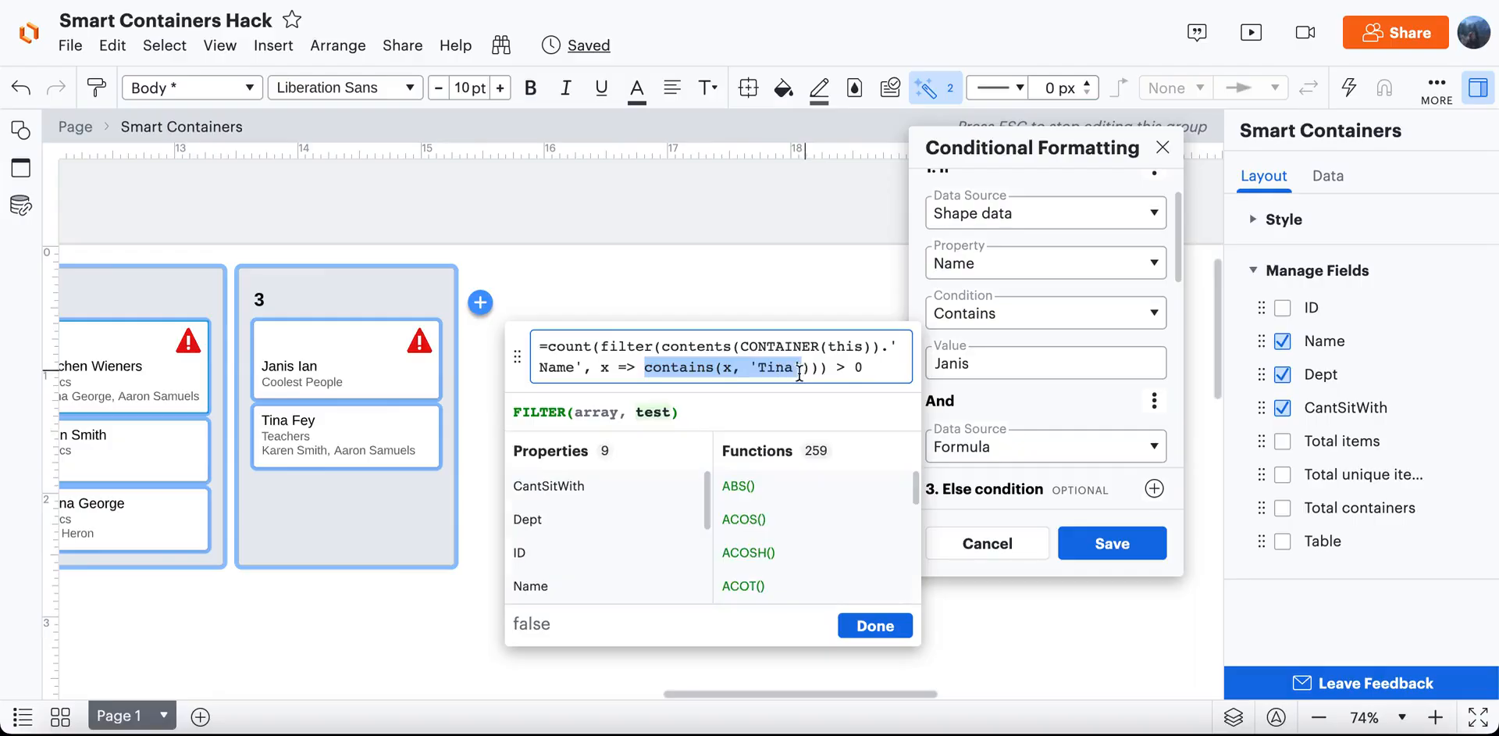
Try using x.'Name' instead of x in the formula's contains test and apply the formula.
left_click(730, 368)
type(".'Name")
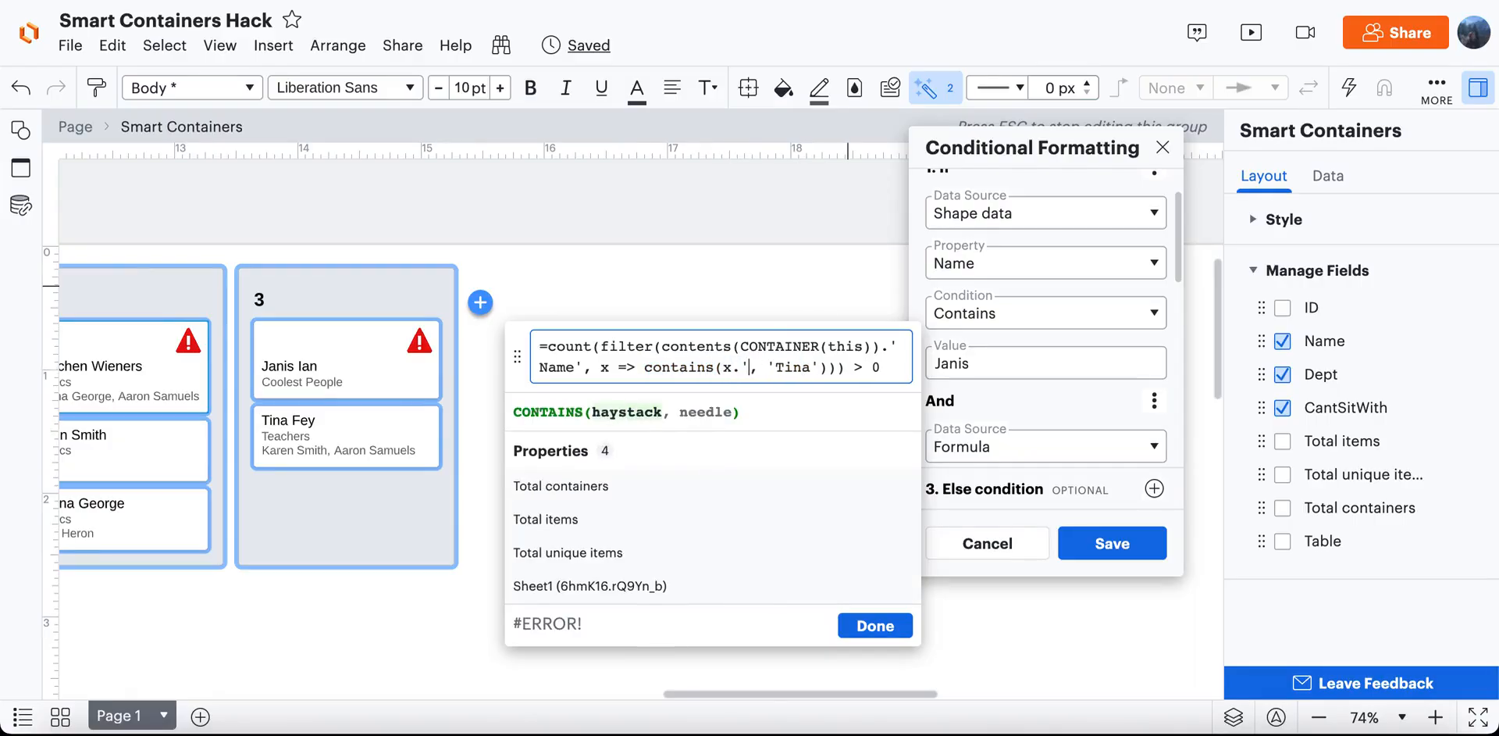
type("'")
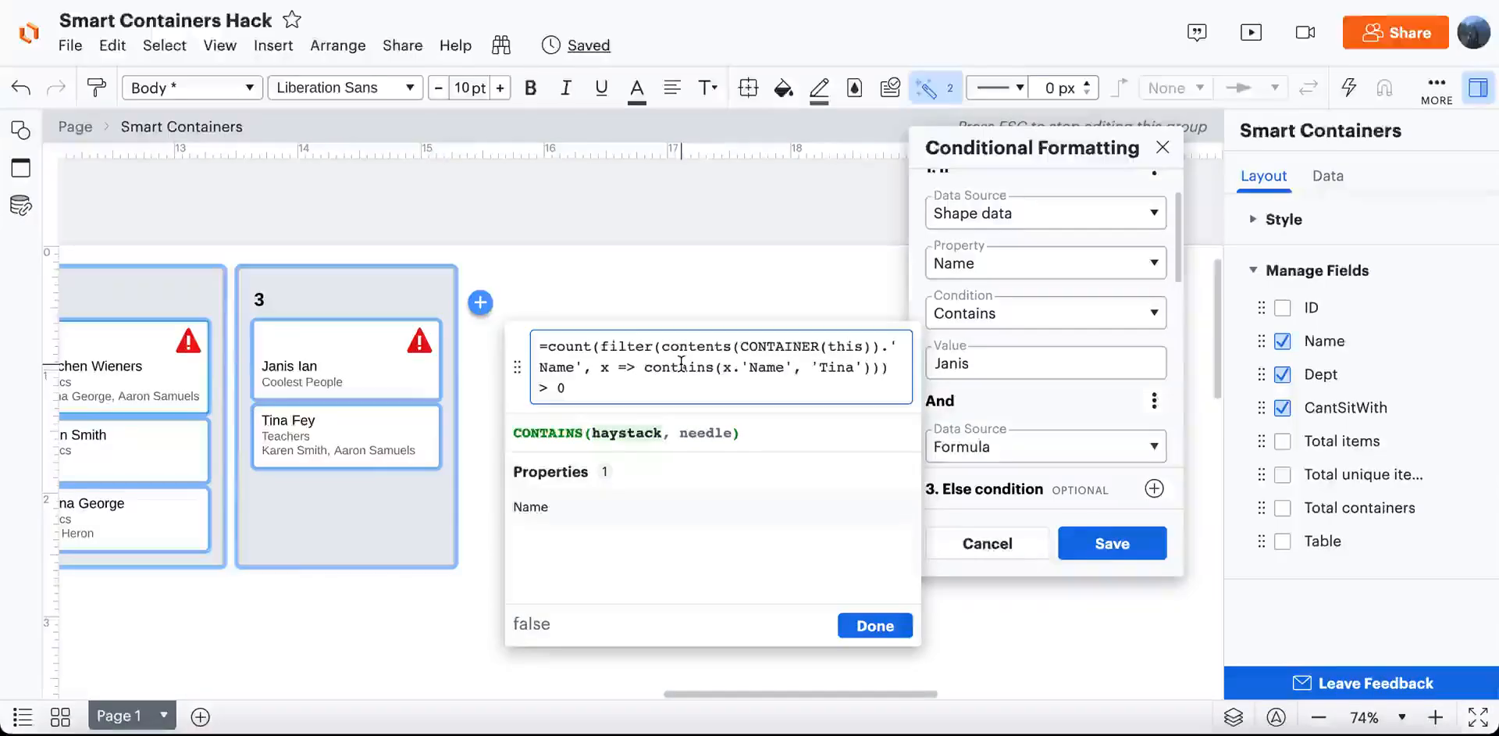
left_click_drag(602, 346, 883, 366)
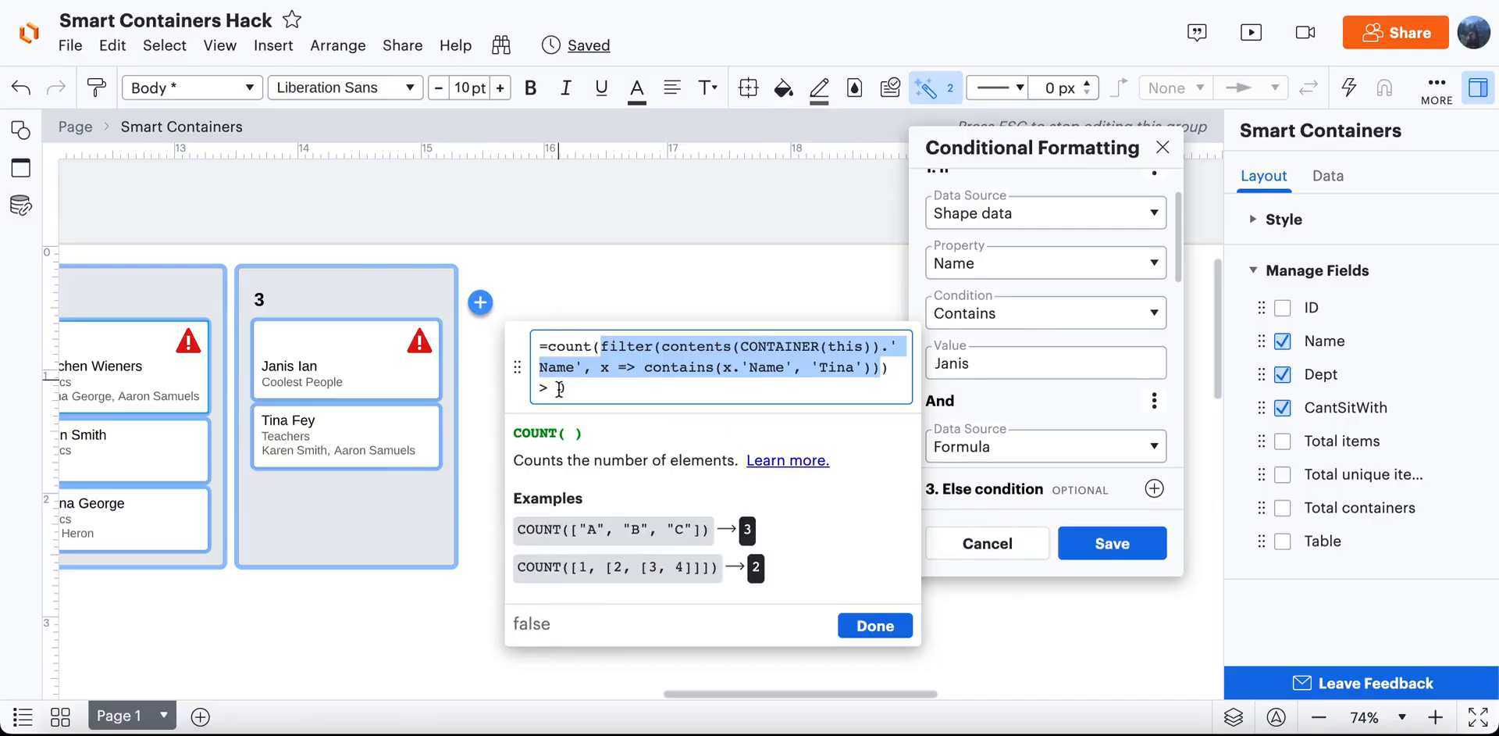
left_click(865, 625)
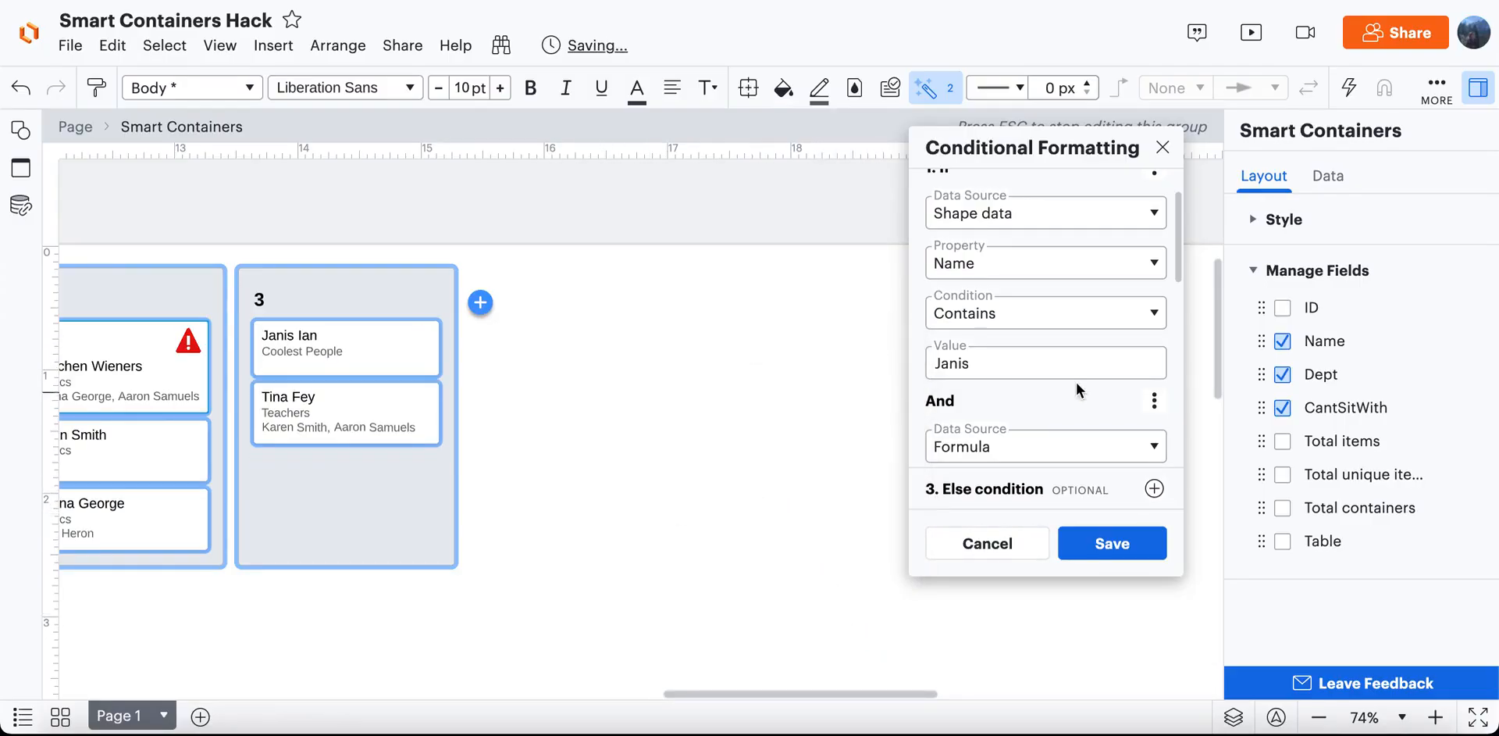
Remove .'Name' from x in the formula's contains test, apply the formula and check the cards' warning icons.
scroll(1018, 359, "down", 5)
left_click(1075, 281)
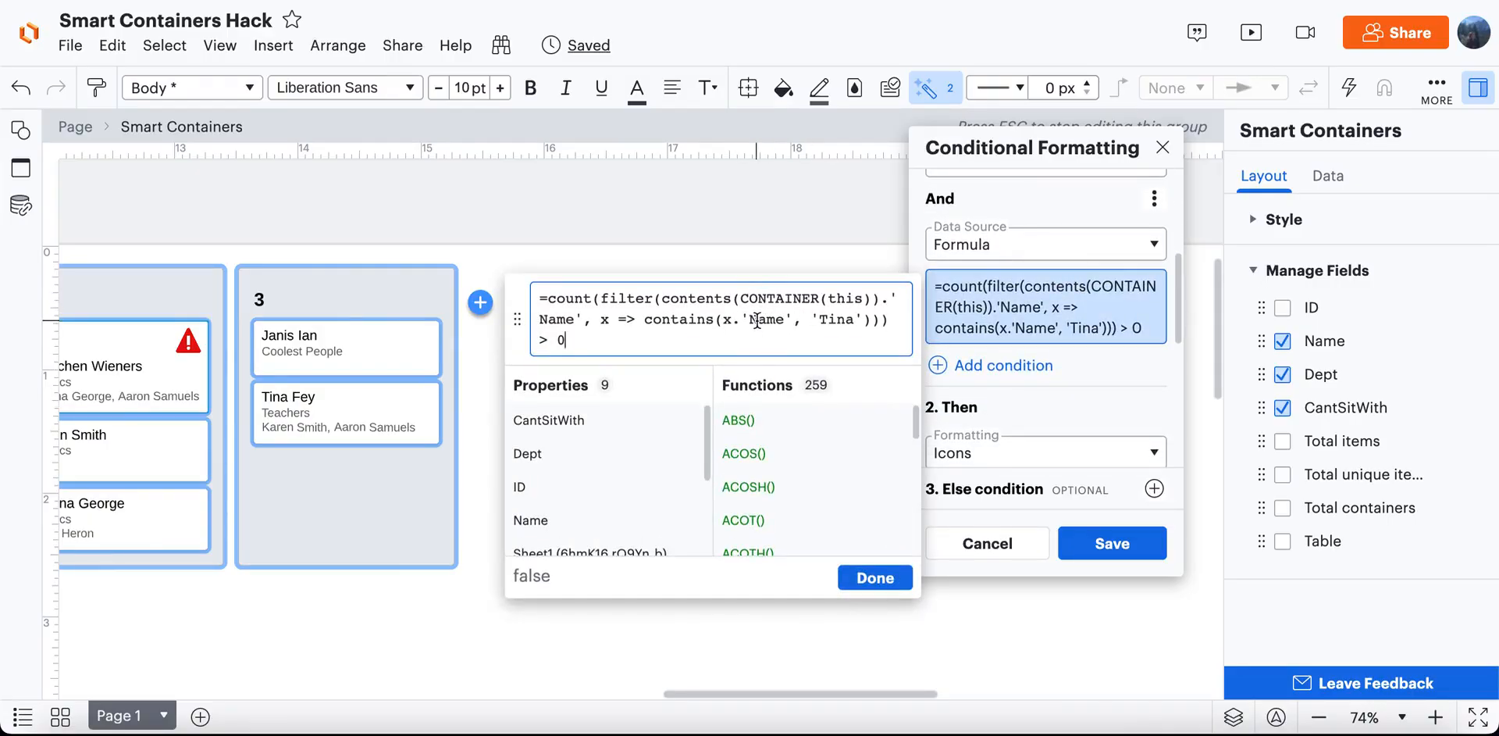
double_click(841, 300)
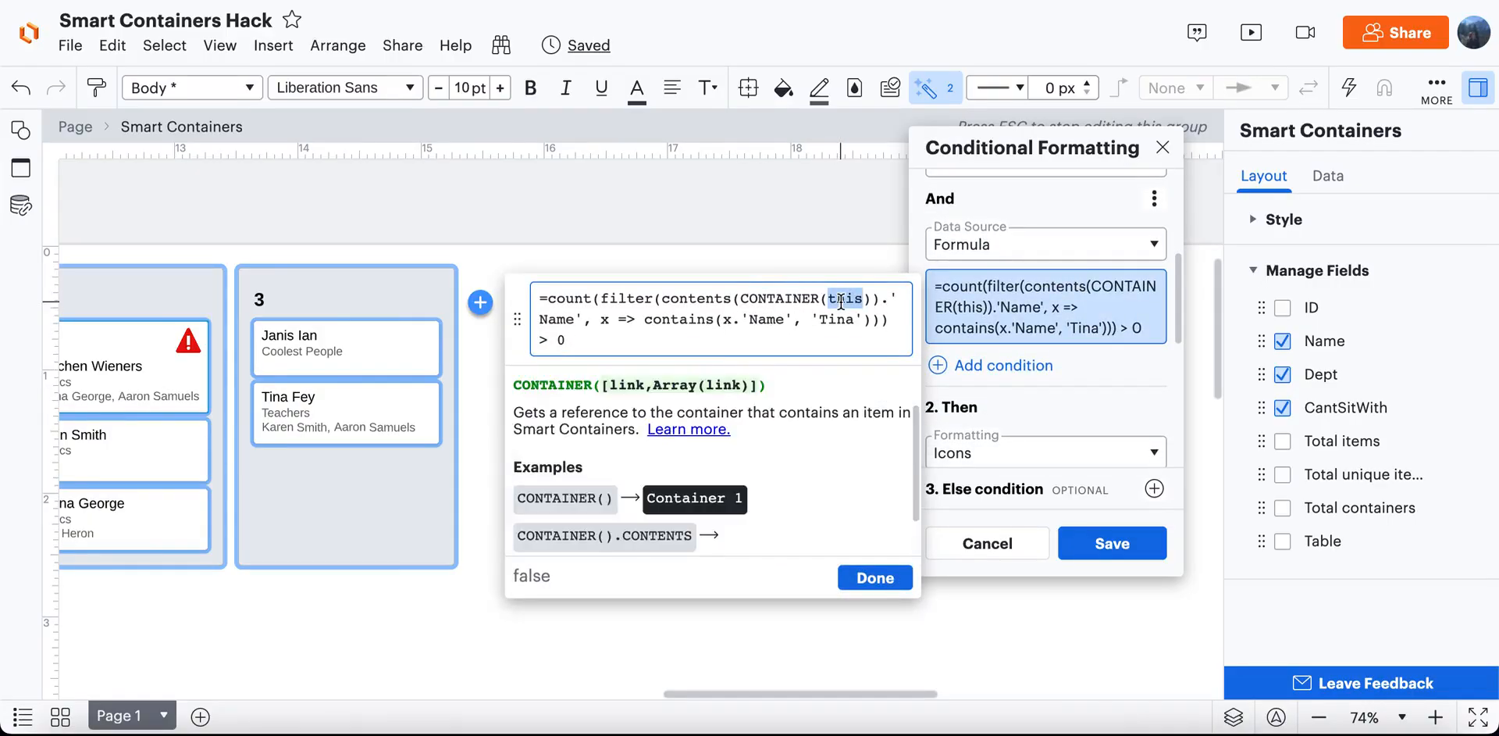
left_click(793, 321)
key("BackSpace")
key("BackSpace")
key("BackSpace")
key("BackSpace")
key("BackSpace")
key("BackSpace")
key("BackSpace")
left_click(881, 578)
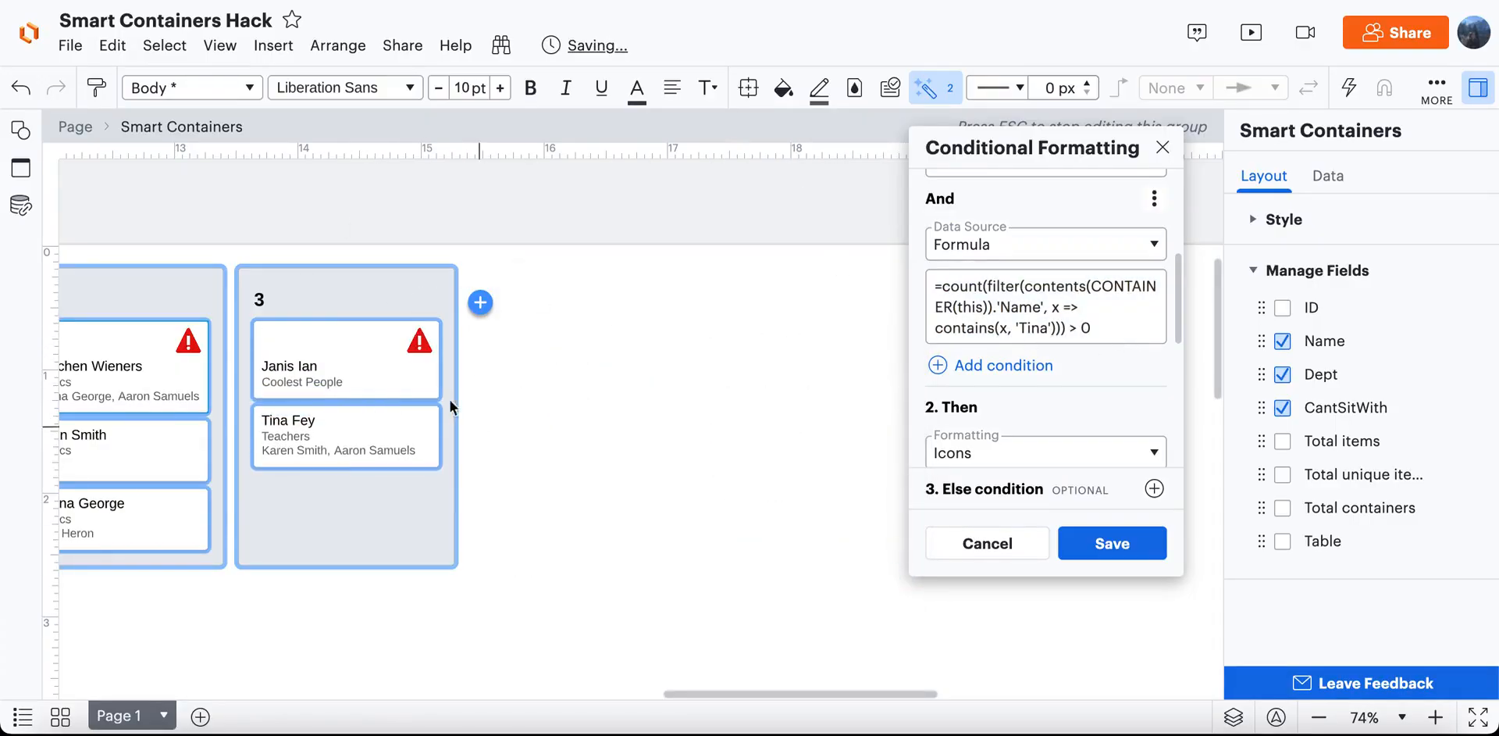
scroll(375, 312, "left", 5)
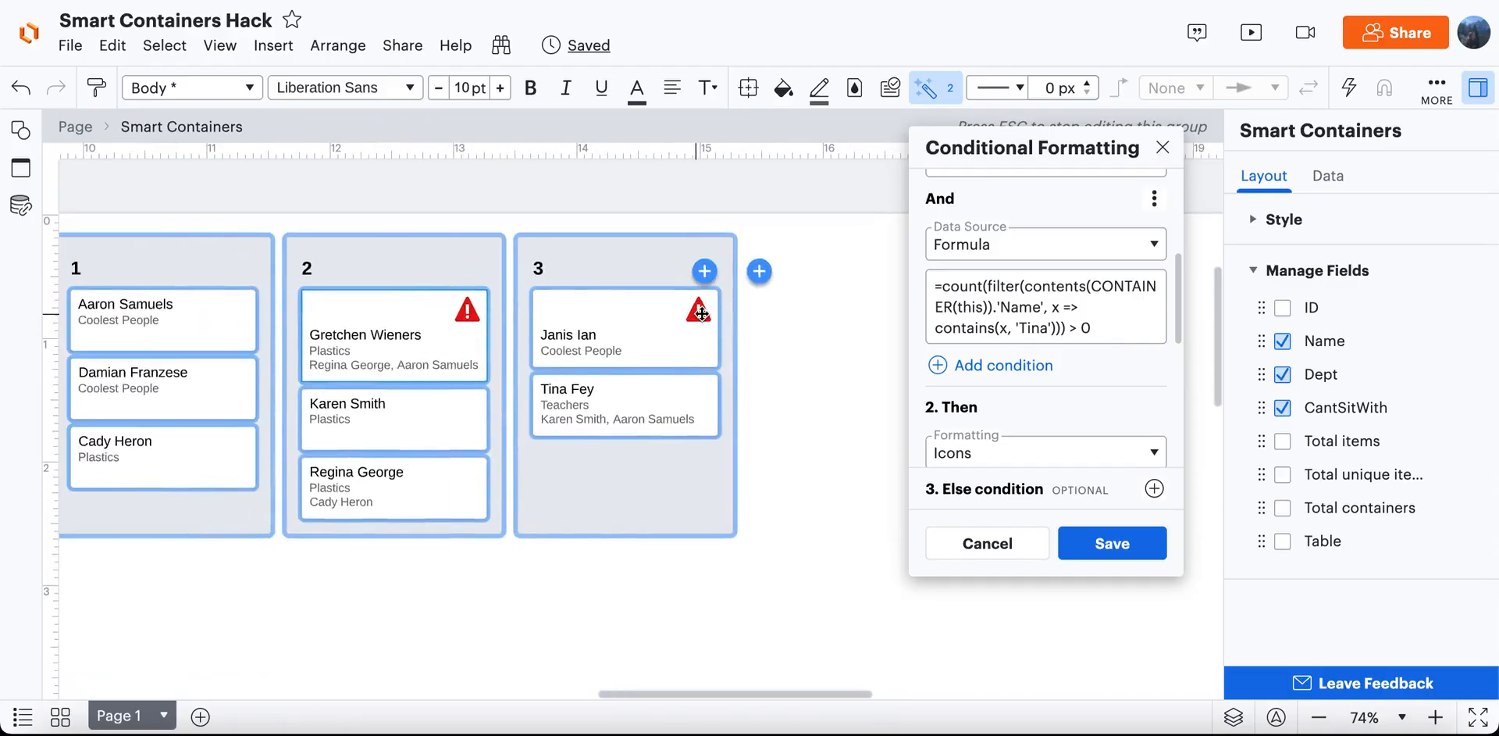
Check the hover text on the flagged table 3 card and examine the {{=this.'Name'}} part of the rule's custom hover text.
mouse_move(702, 313)
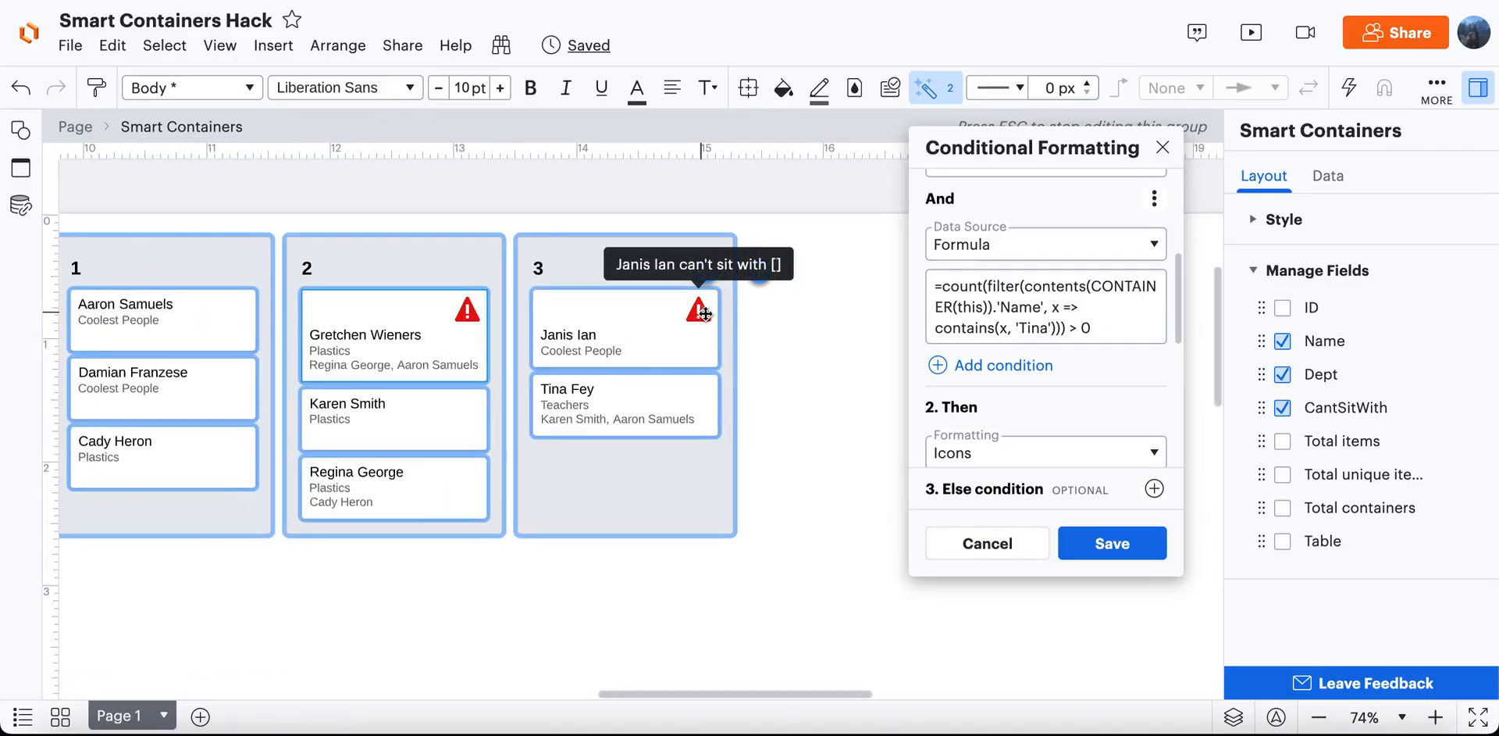
scroll(1046, 328, "down", 8)
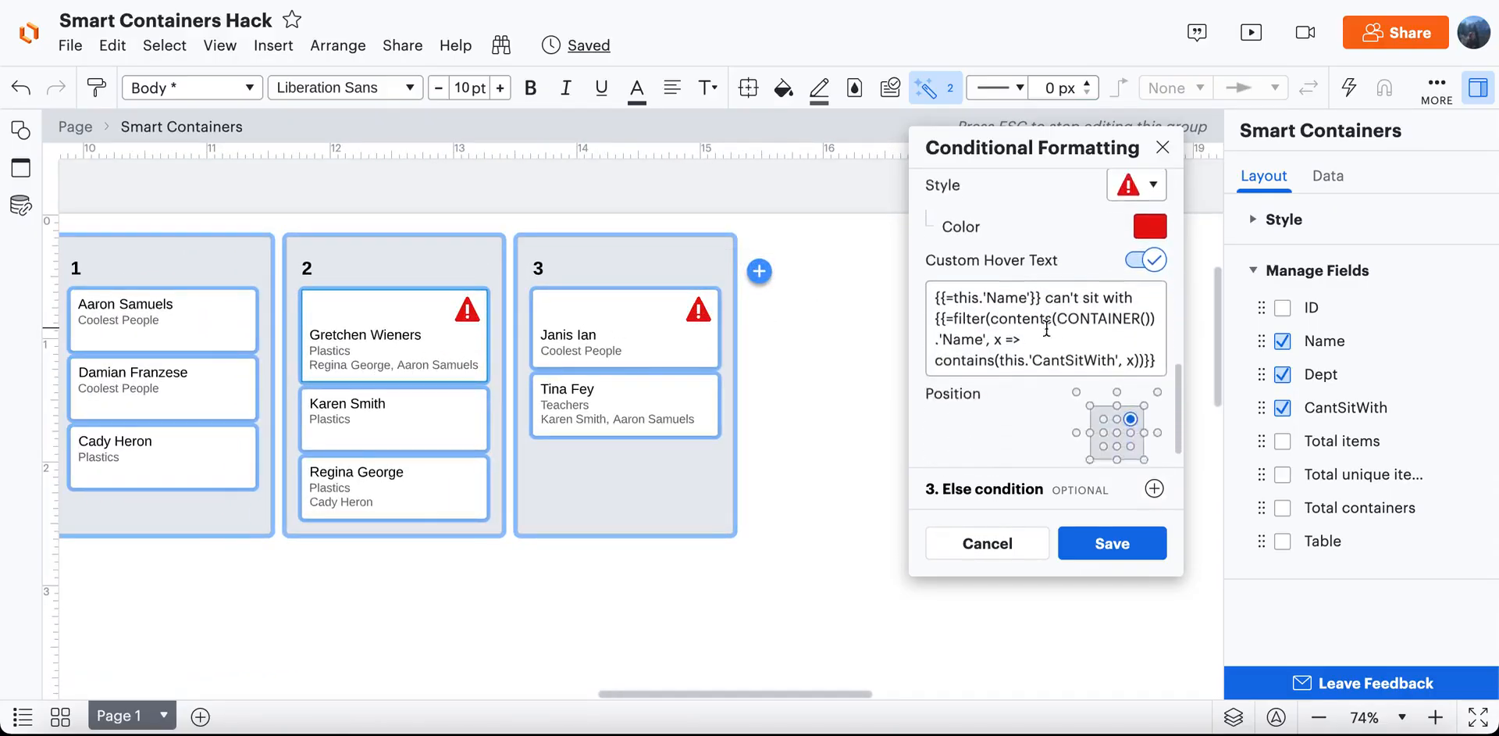
left_click(935, 260)
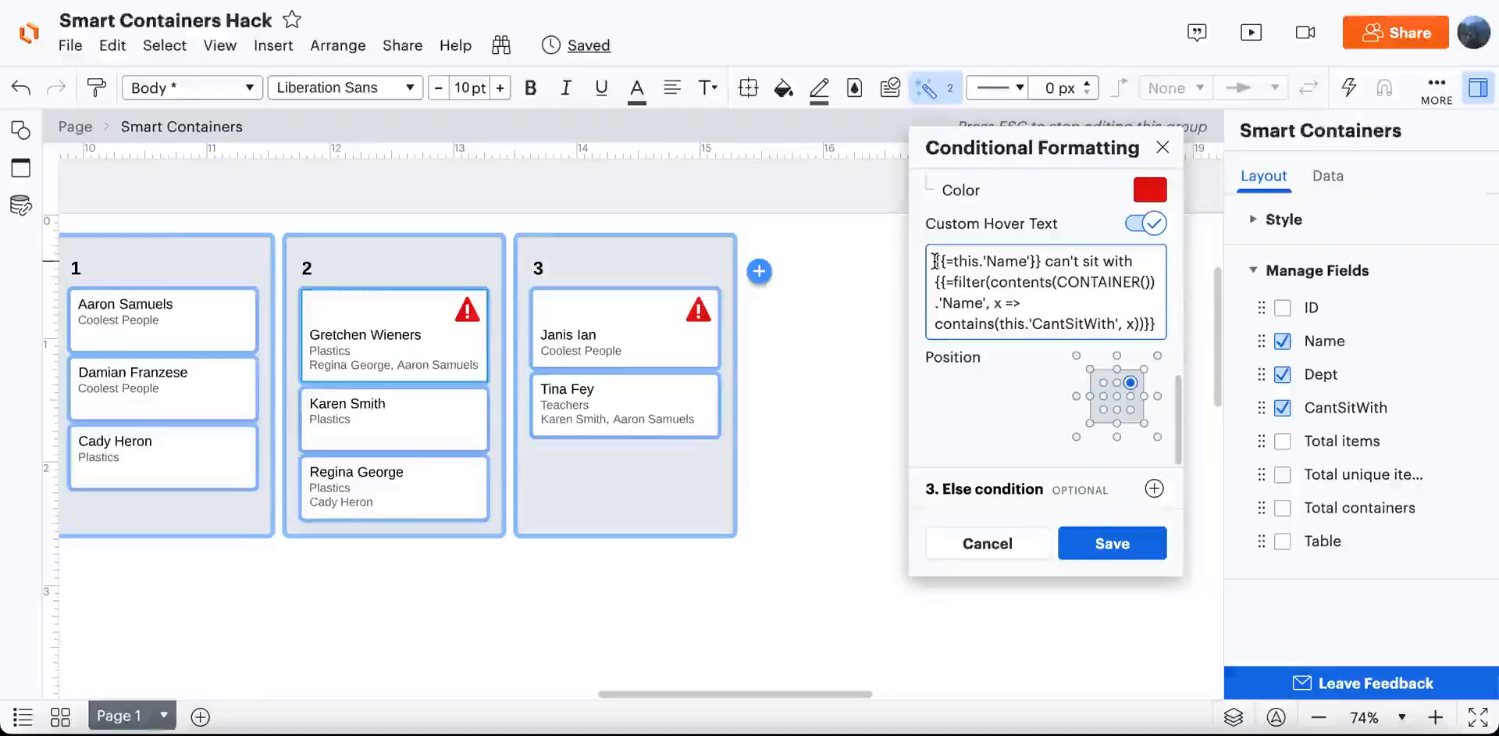
left_click_drag(935, 260, 1045, 258)
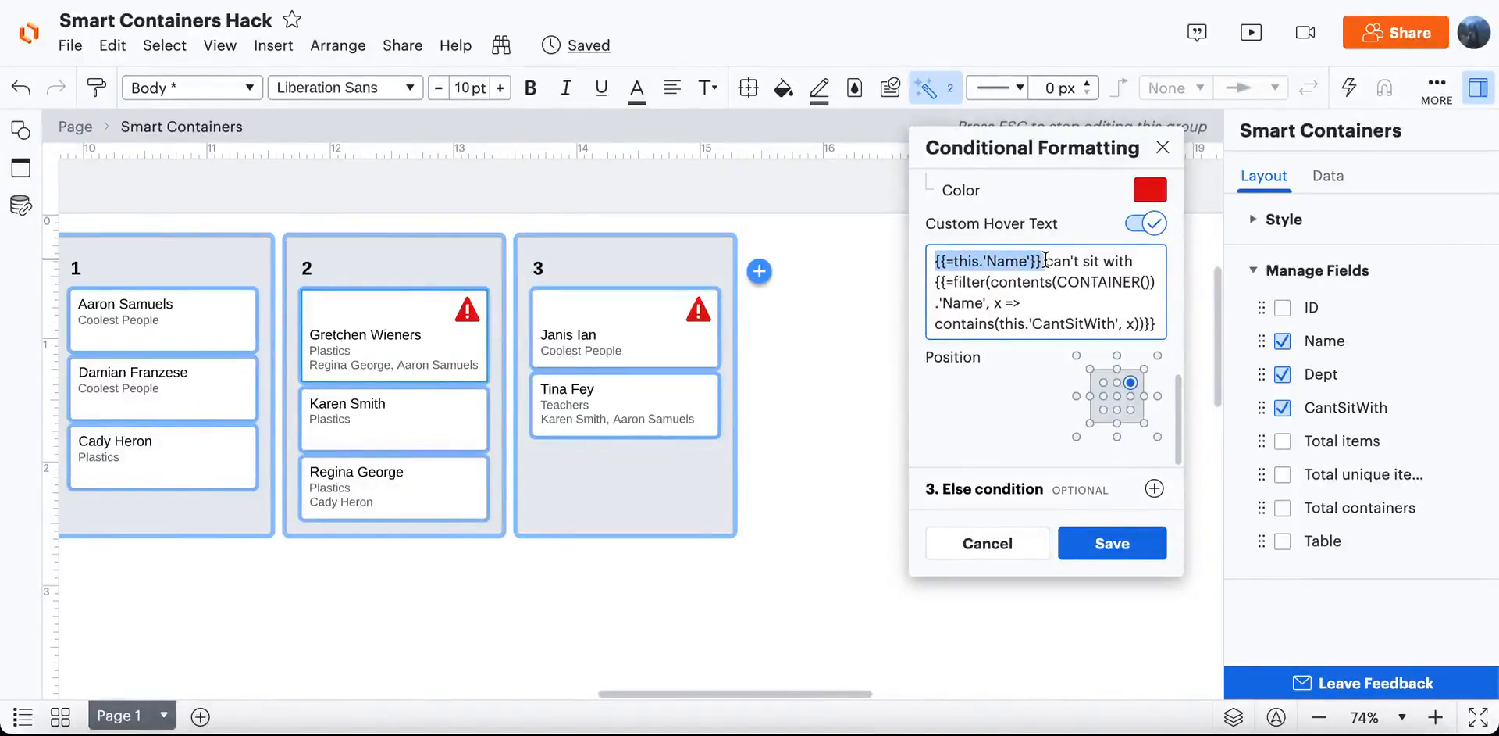
left_click(943, 261)
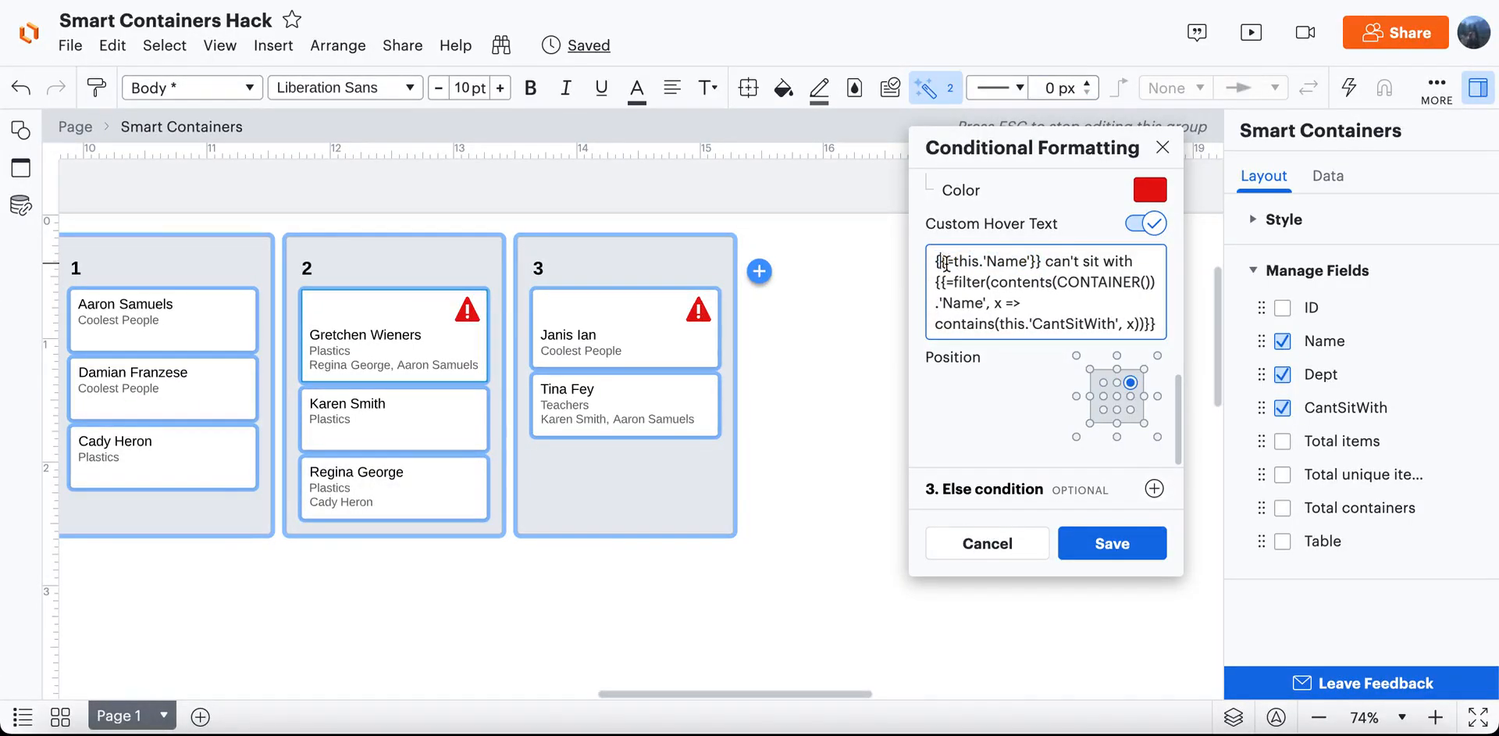
left_click_drag(968, 263, 1032, 260)
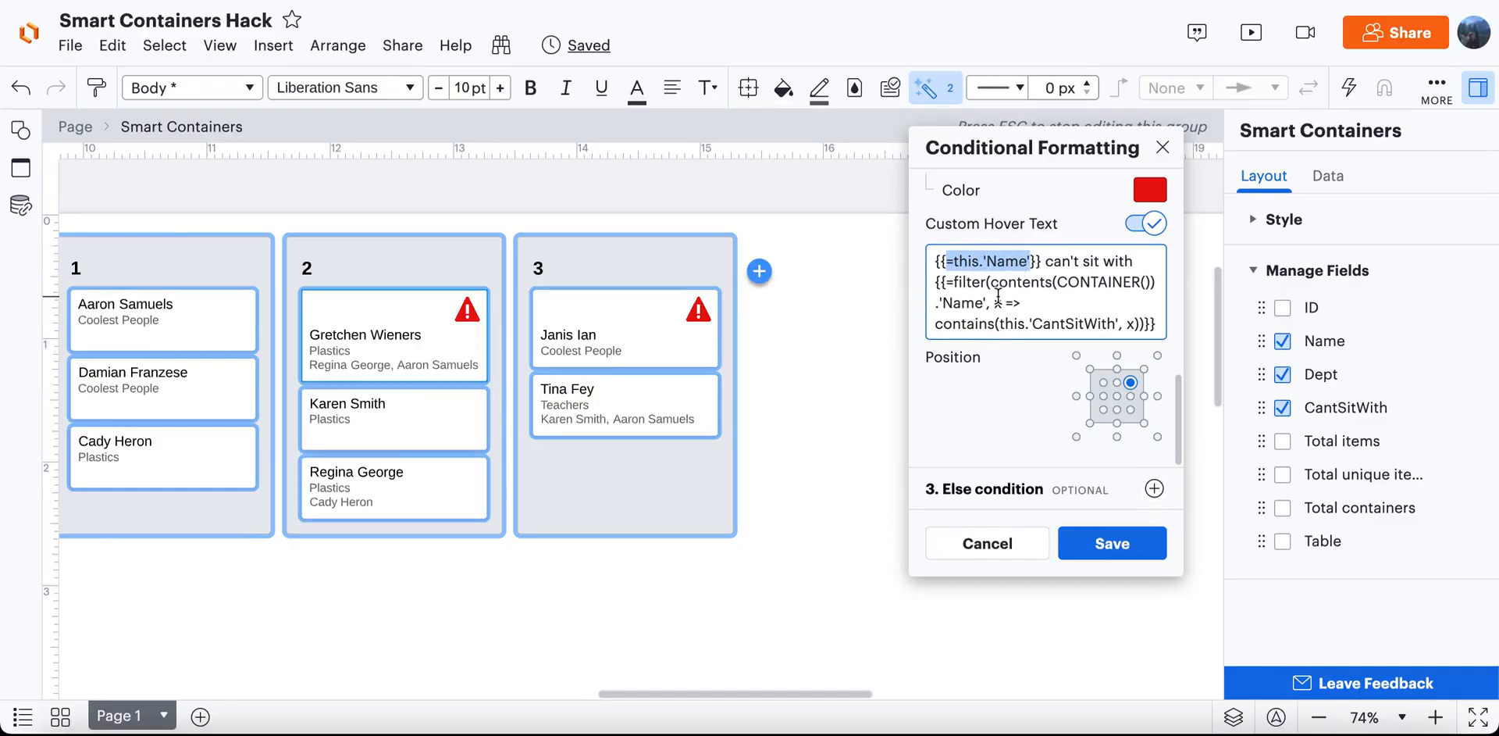
Replace both formula placeholders in the custom hover text with the two table 3 guests' plain first names and save the rule.
left_click_drag(1047, 261, 926, 261)
key("BackSpace")
type("Jane")
key("BackSpace")
type("is")
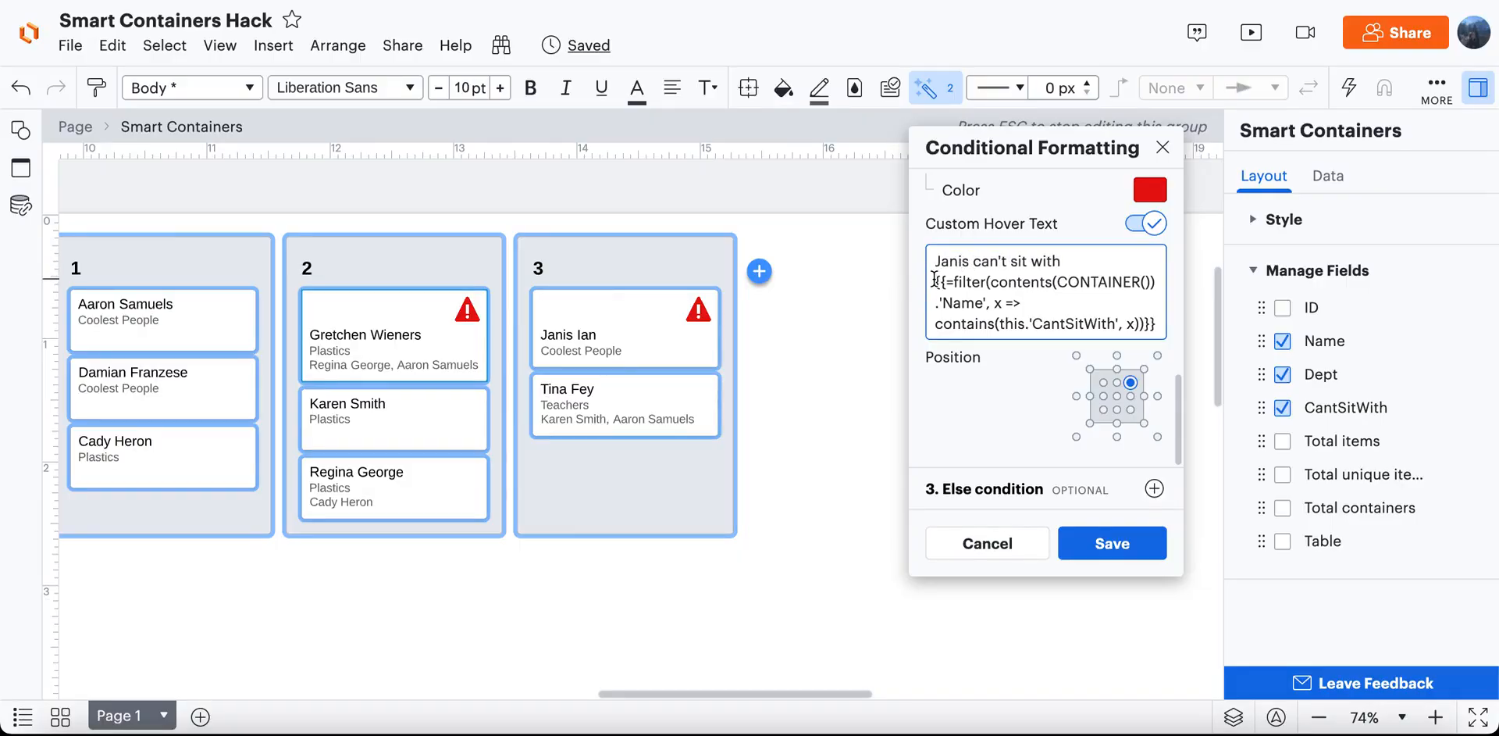
left_click_drag(935, 279, 1235, 367)
type("Tin")
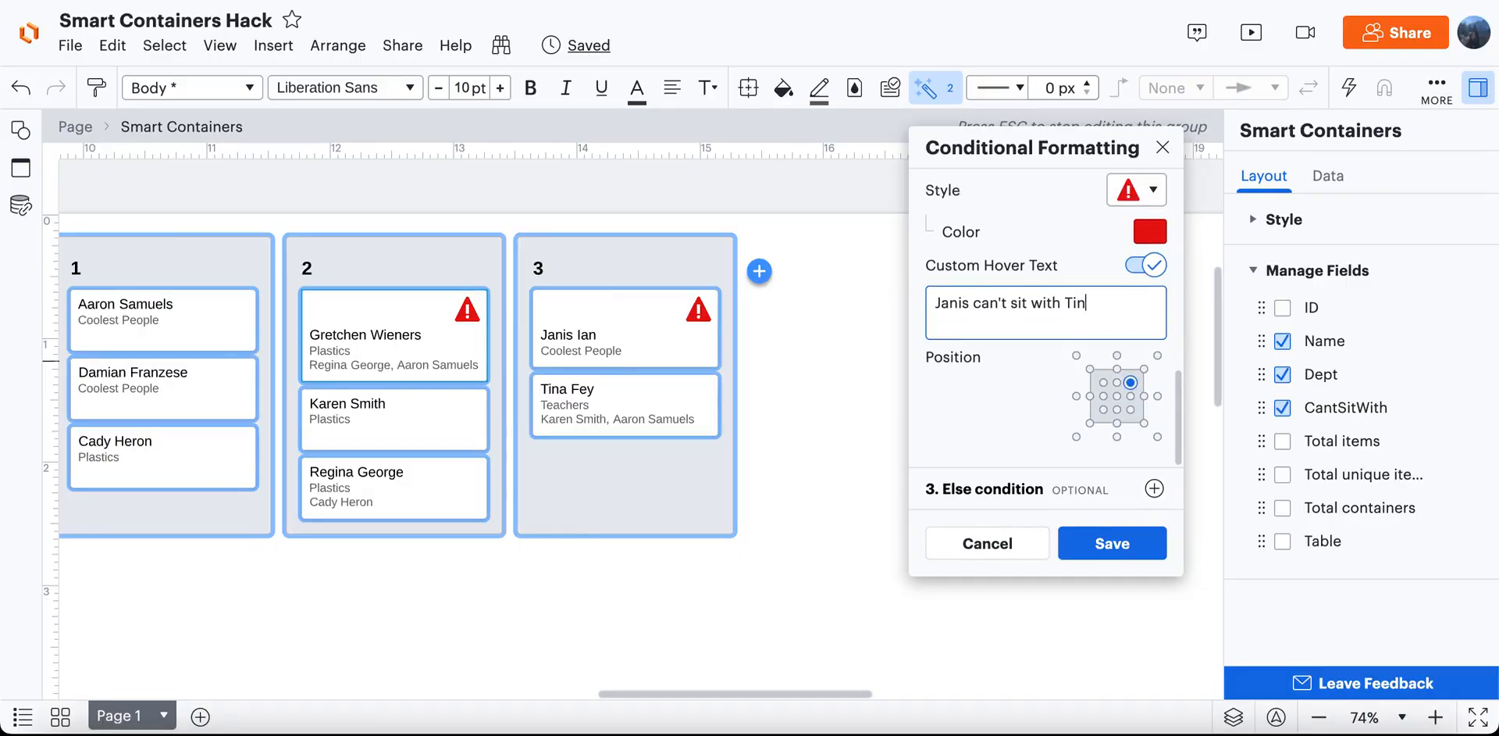
left_click(1136, 548)
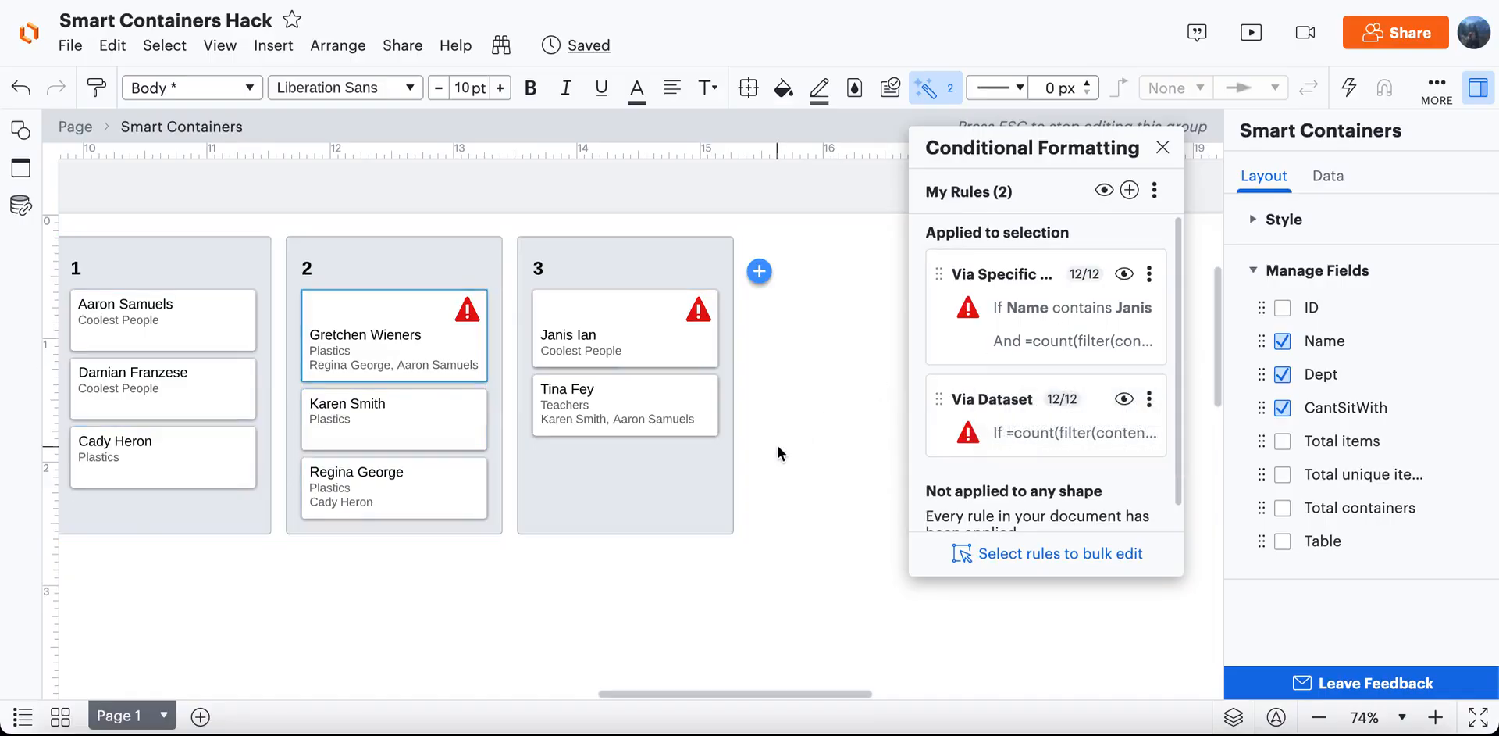
Open the Via Dataset rule's If formula and examine its filter and contents(CONTAINER()) parts.
scroll(778, 445, "left", 2)
scroll(778, 445, "left", 3)
scroll(778, 446, "up", 1)
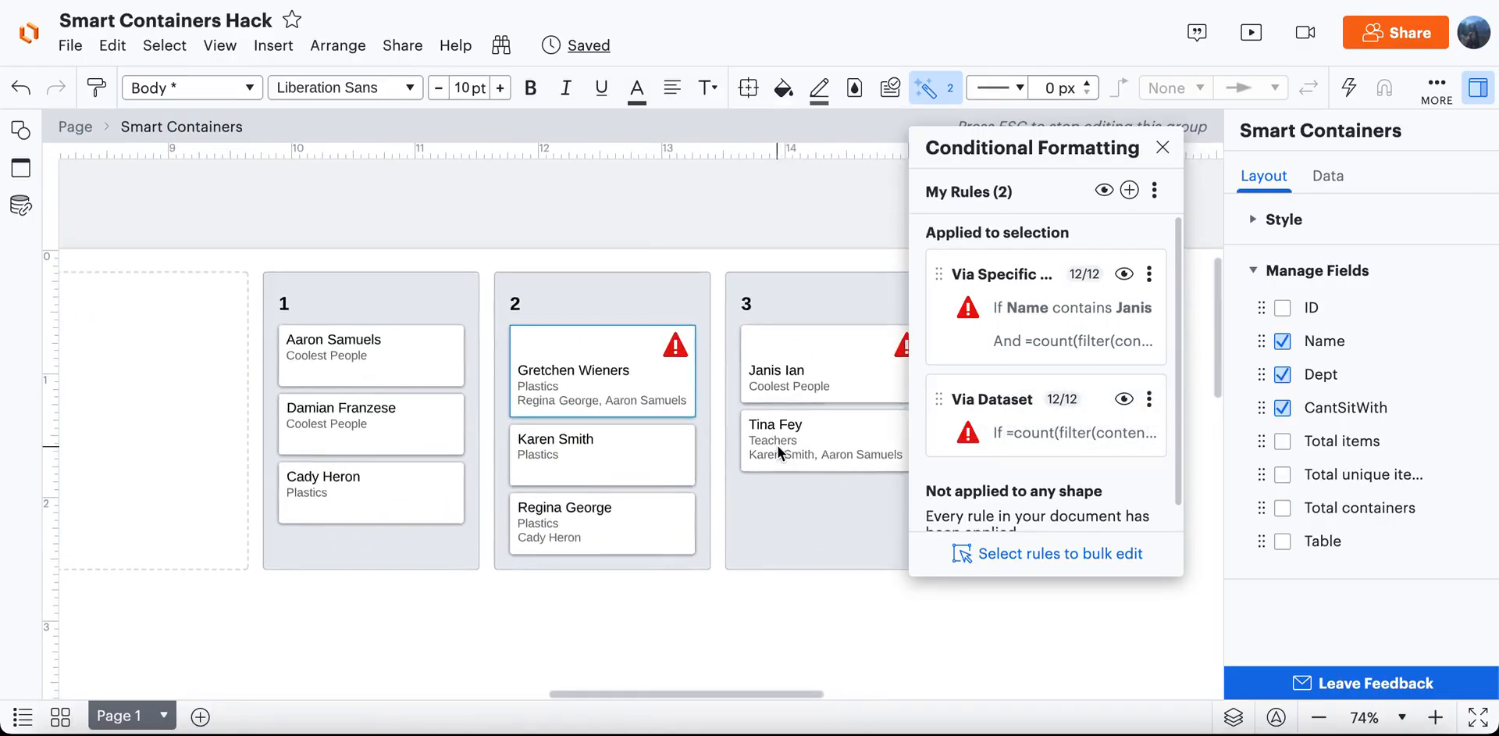
left_click(1065, 427)
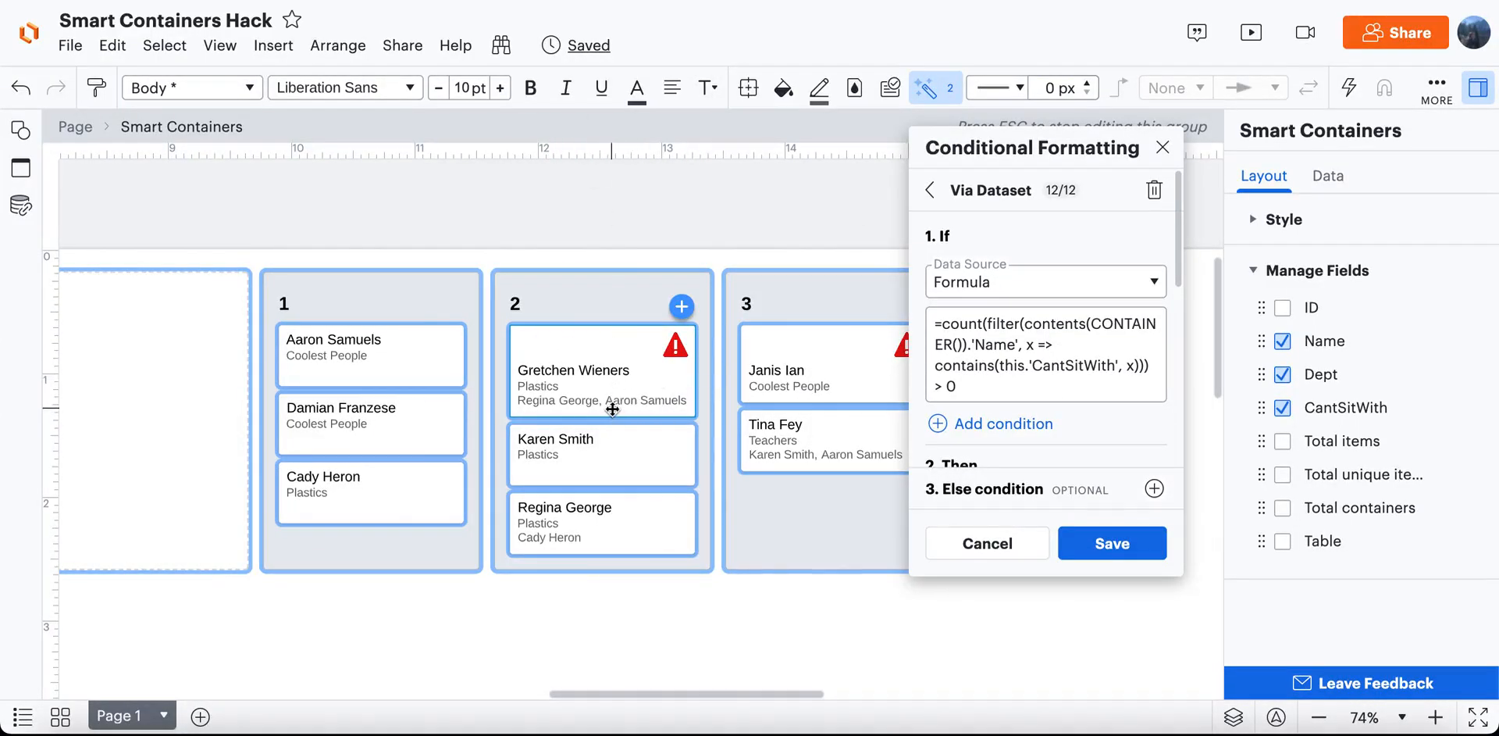
left_click(986, 331)
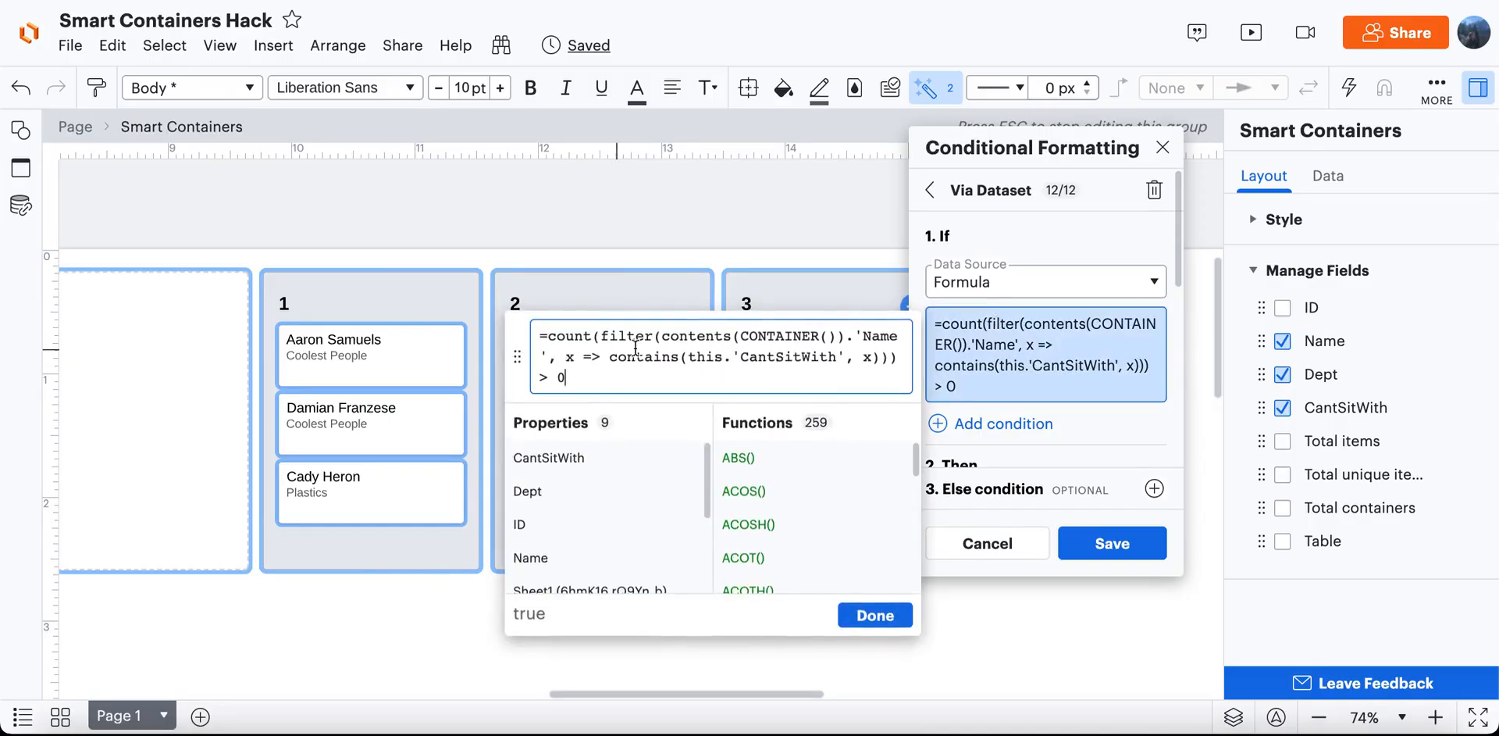
double_click(667, 336)
left_click_drag(759, 337, 836, 333)
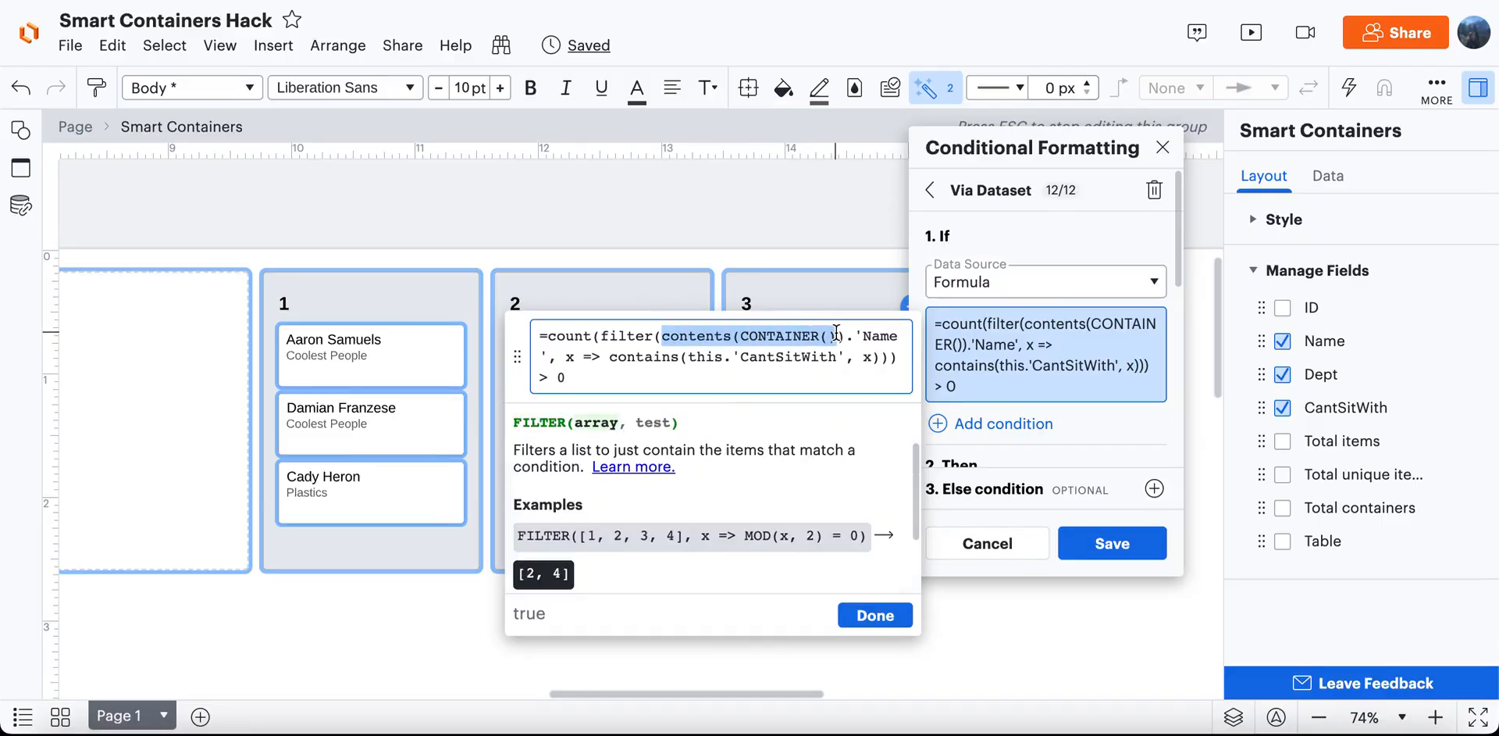
scroll(452, 415, "right", 3)
scroll(453, 416, "up", 1)
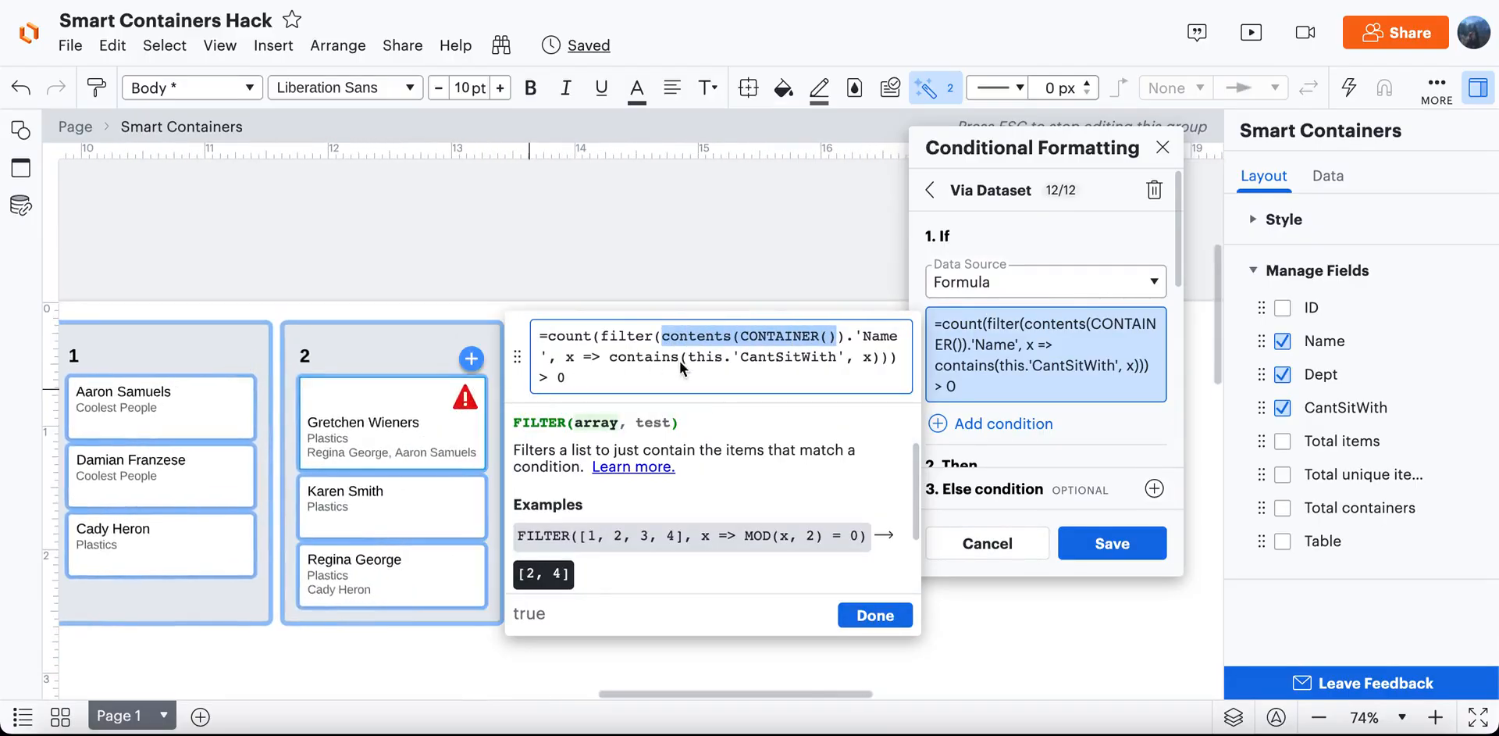
Examine the formula's 'Name' property, x variable and contains(this.'CantSitWith', x) test, and close the formula editor.
left_click(856, 335)
left_click_drag(856, 334, 549, 361)
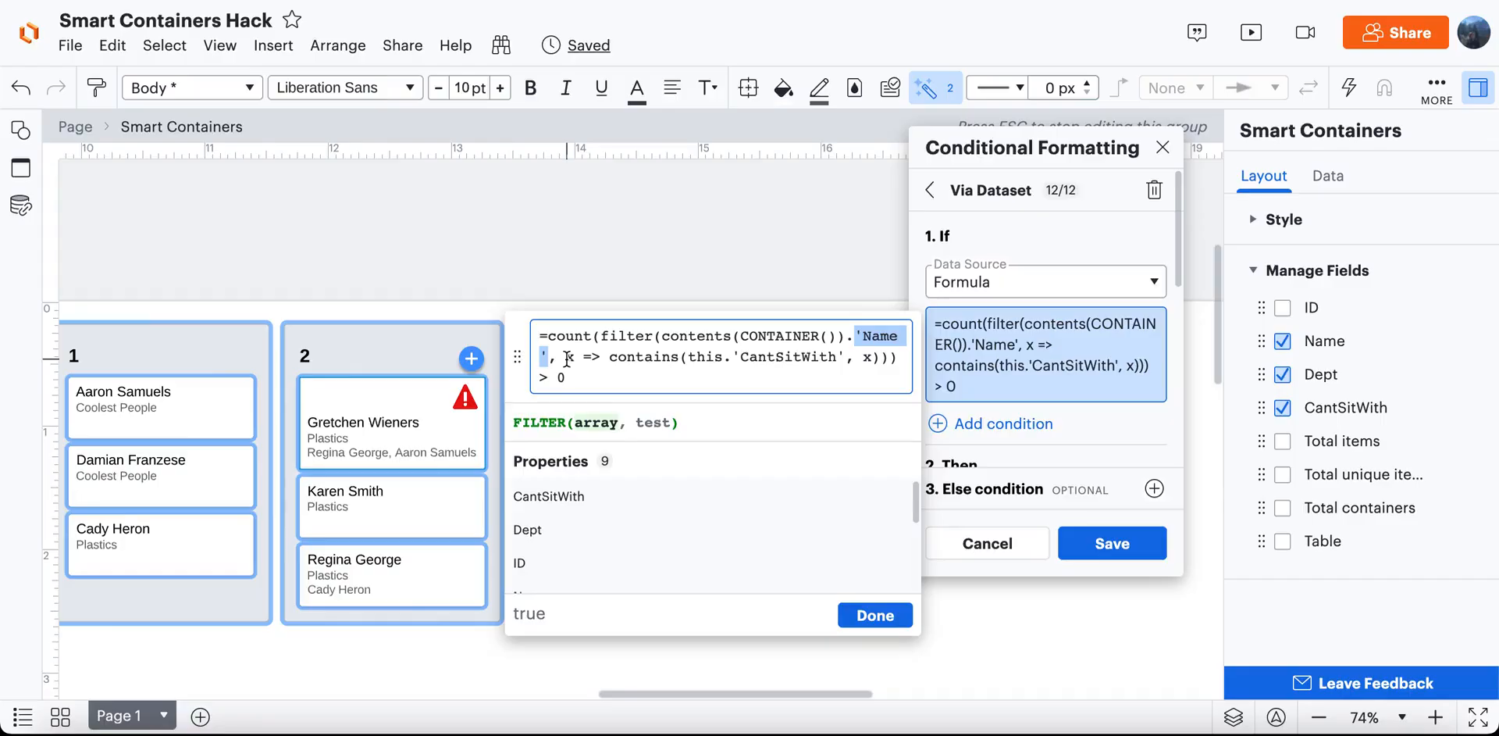
left_click(567, 360)
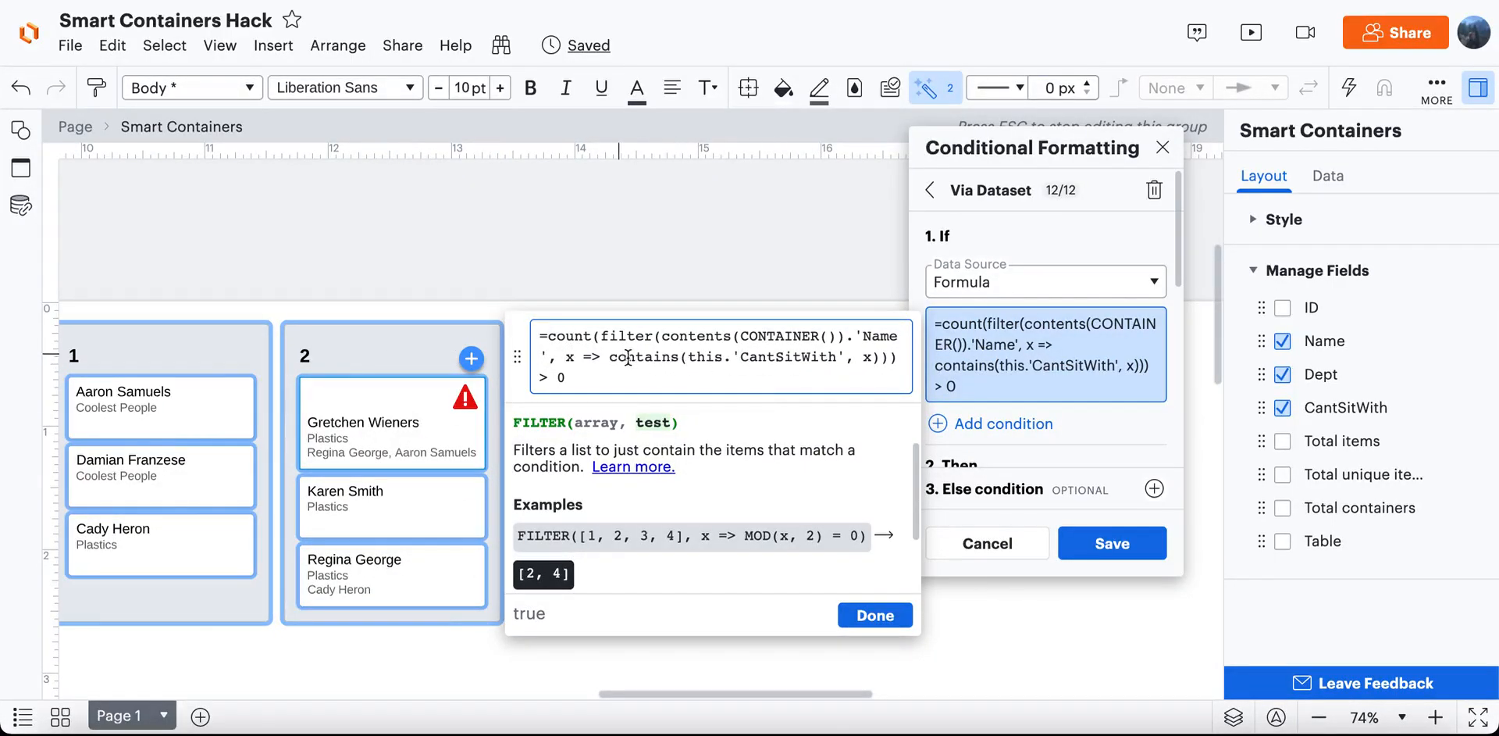
left_click(686, 357)
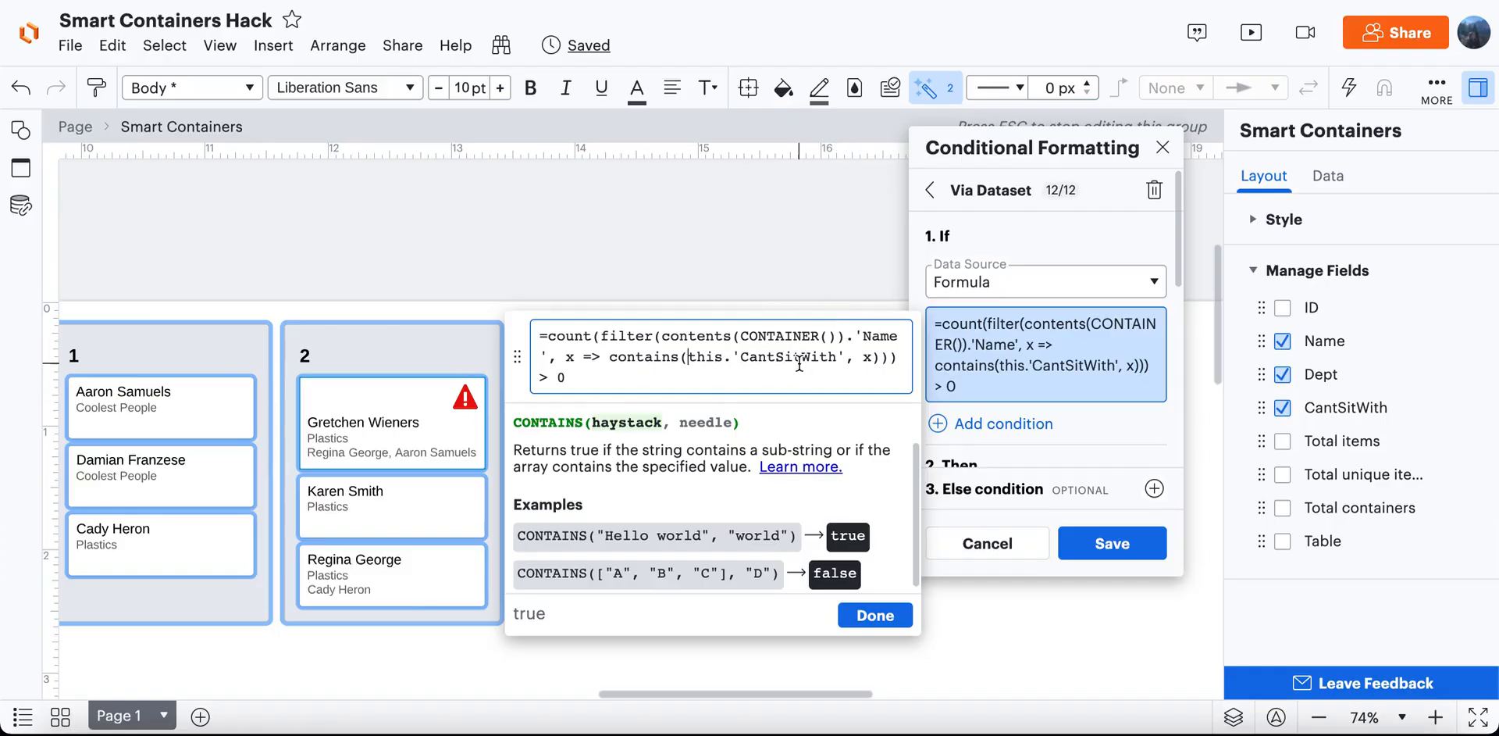
left_click(875, 614)
Examine the Name and filter placeholders in the Via Dataset rule's custom hover text, compare the cards' warning messages and save the rule.
scroll(1024, 365, "down", 3)
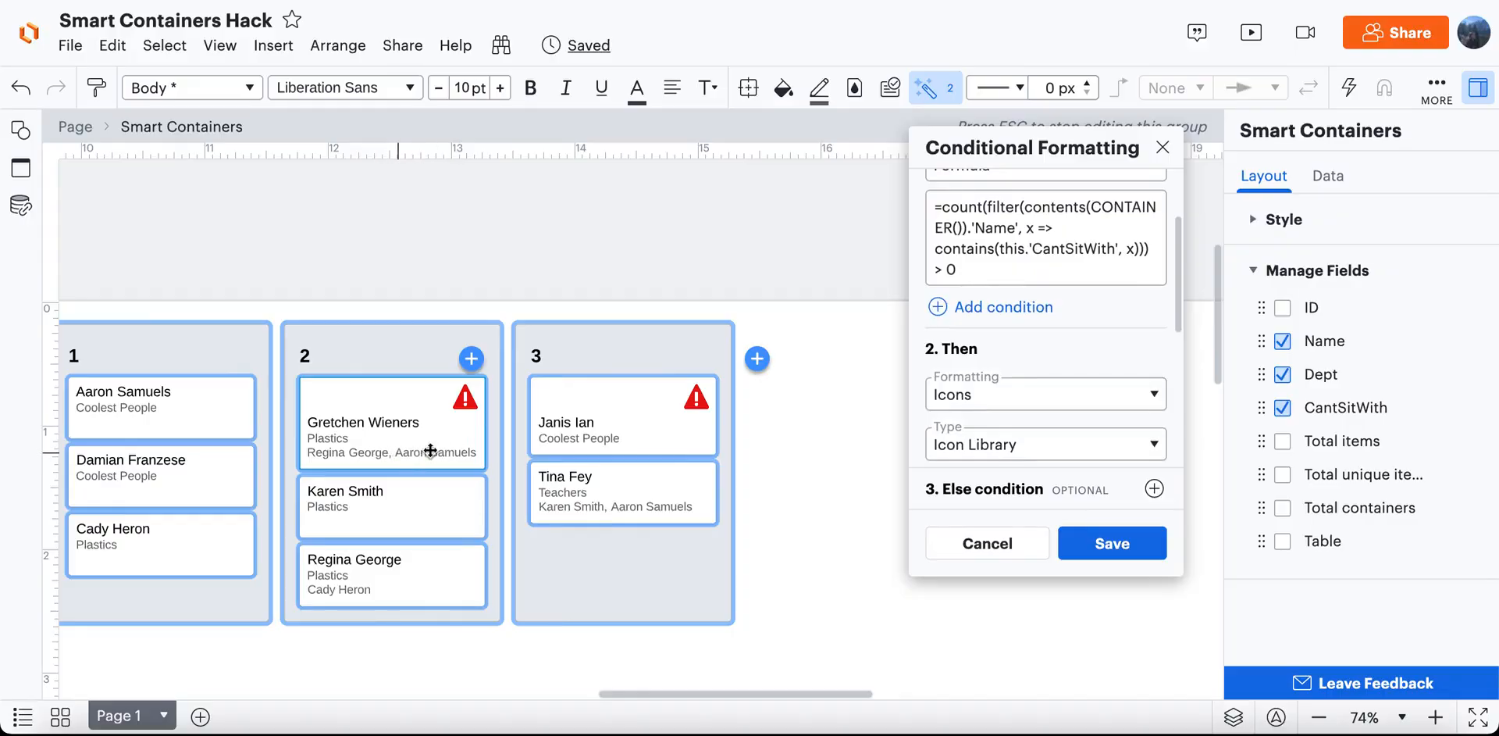
mouse_move(466, 399)
scroll(1056, 312, "down", 3)
scroll(1034, 342, "down", 3)
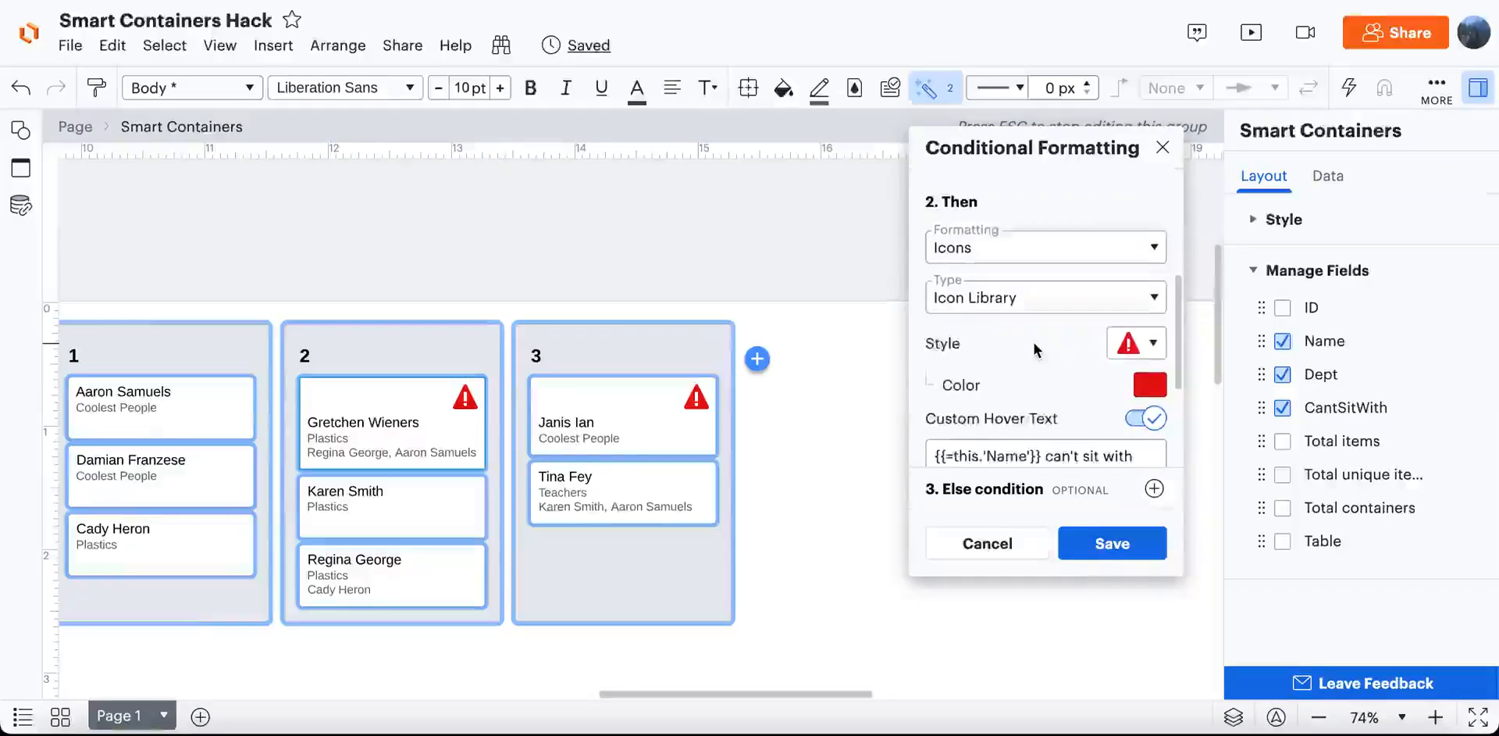
left_click(992, 344)
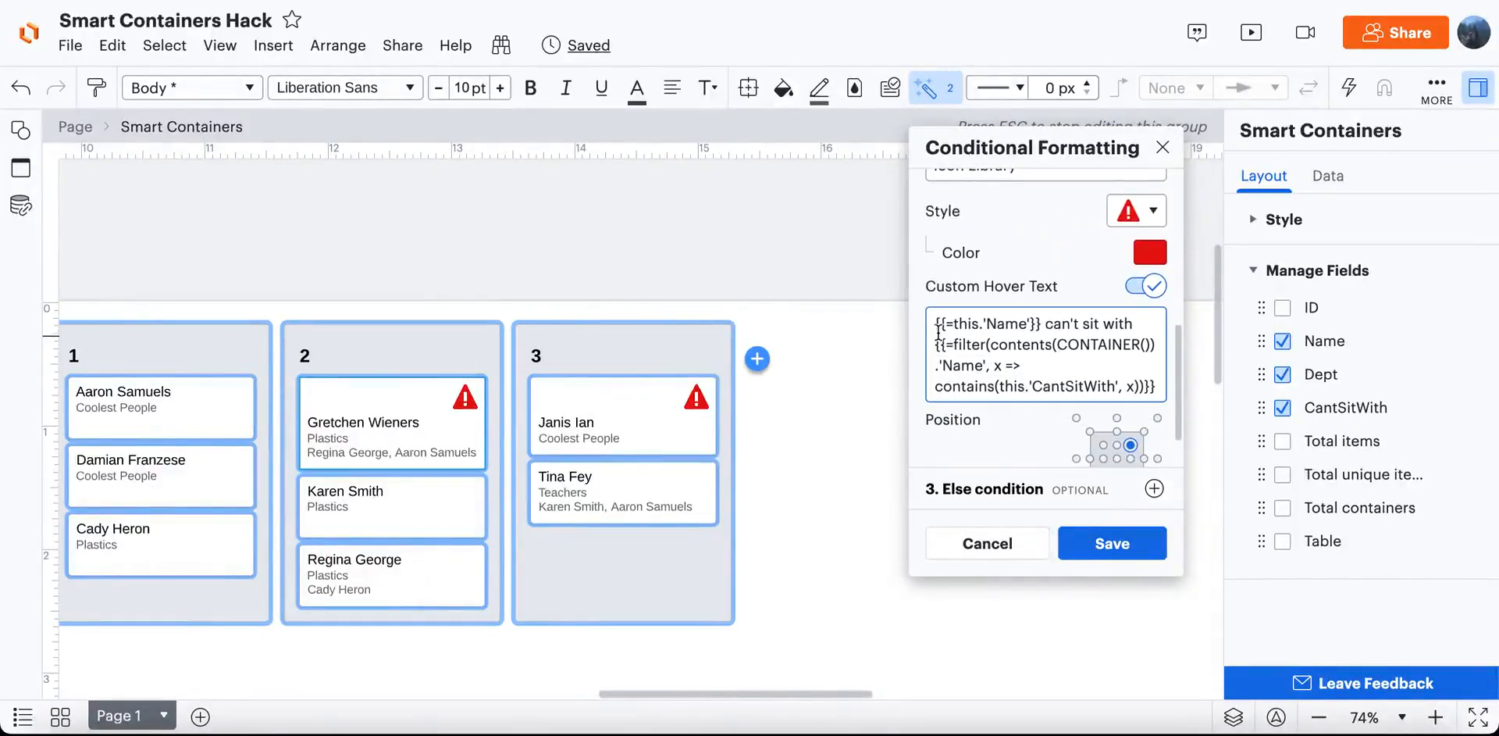
left_click_drag(934, 324, 1044, 316)
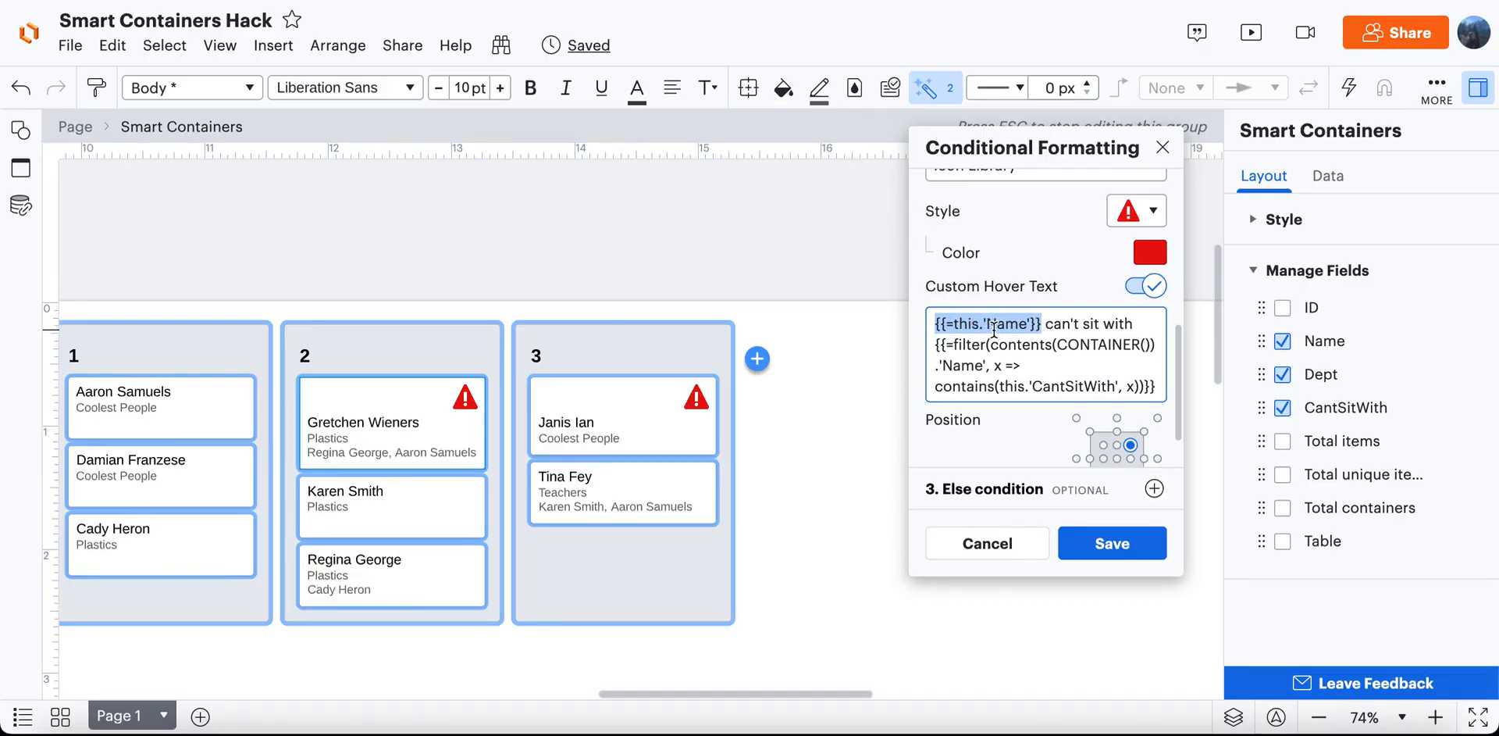
left_click(935, 344)
left_click_drag(939, 344, 1174, 388)
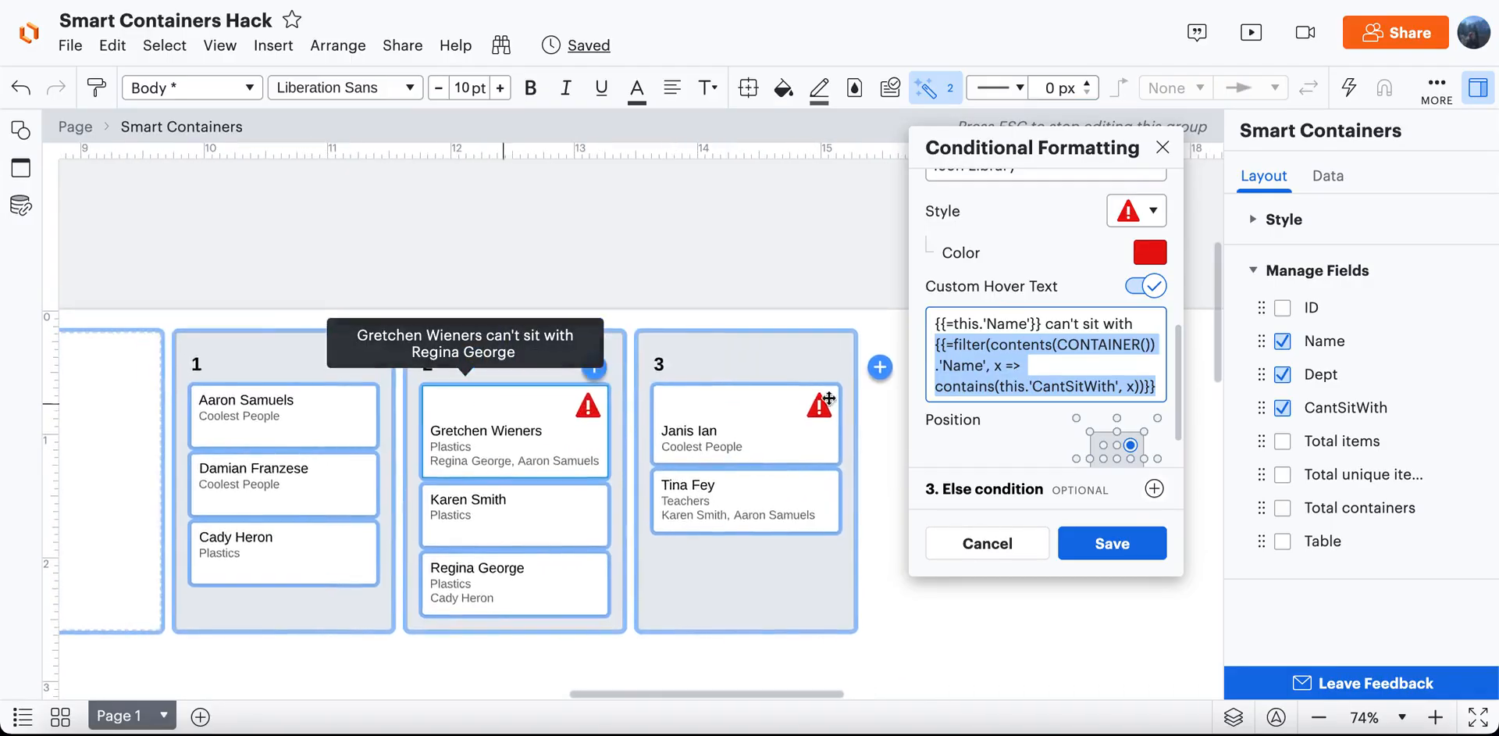
left_click(1103, 551)
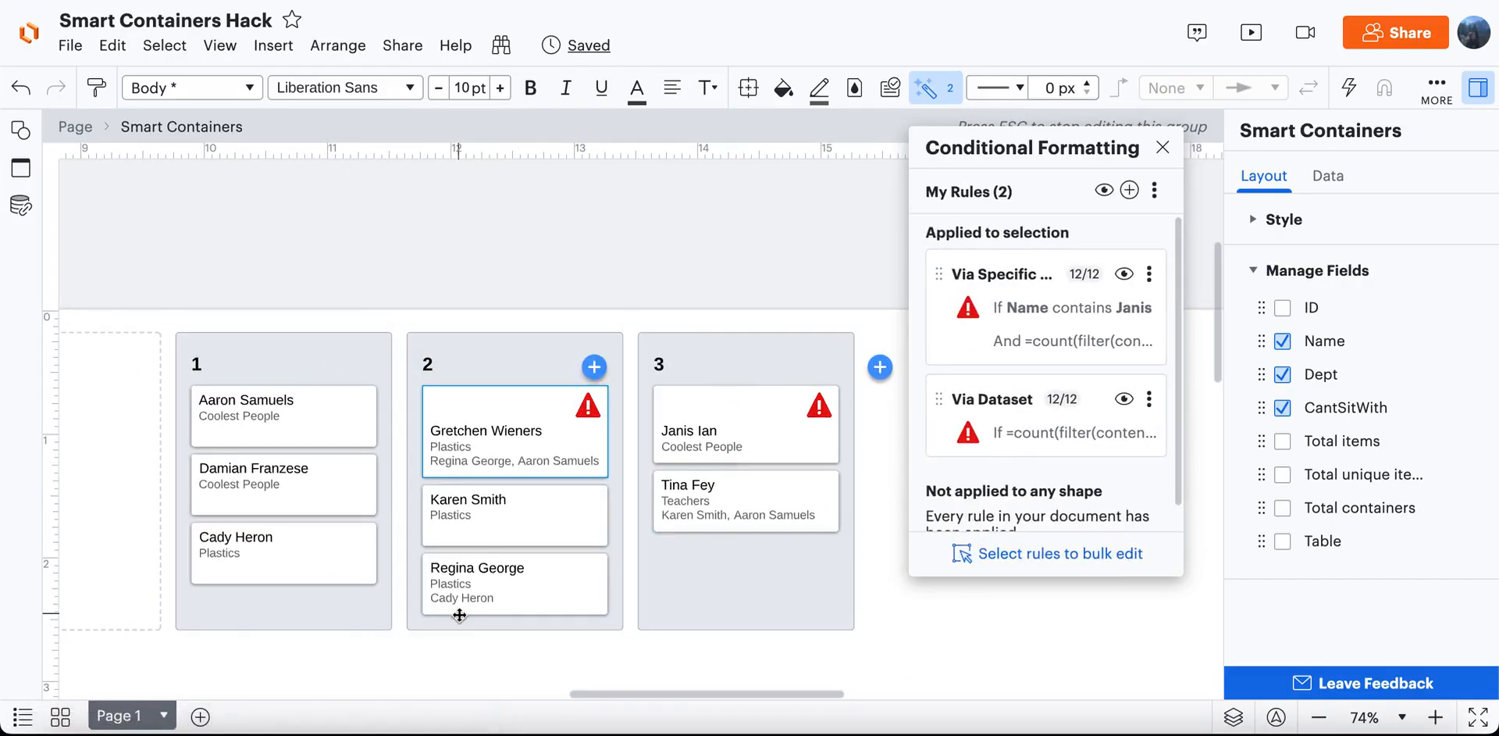
Move the Plastics card from table 1 to table 2 and check the hover text of the lowest card's warning icon.
left_click_drag(273, 556, 471, 548)
scroll(485, 559, "left", 2)
scroll(485, 559, "down", 1)
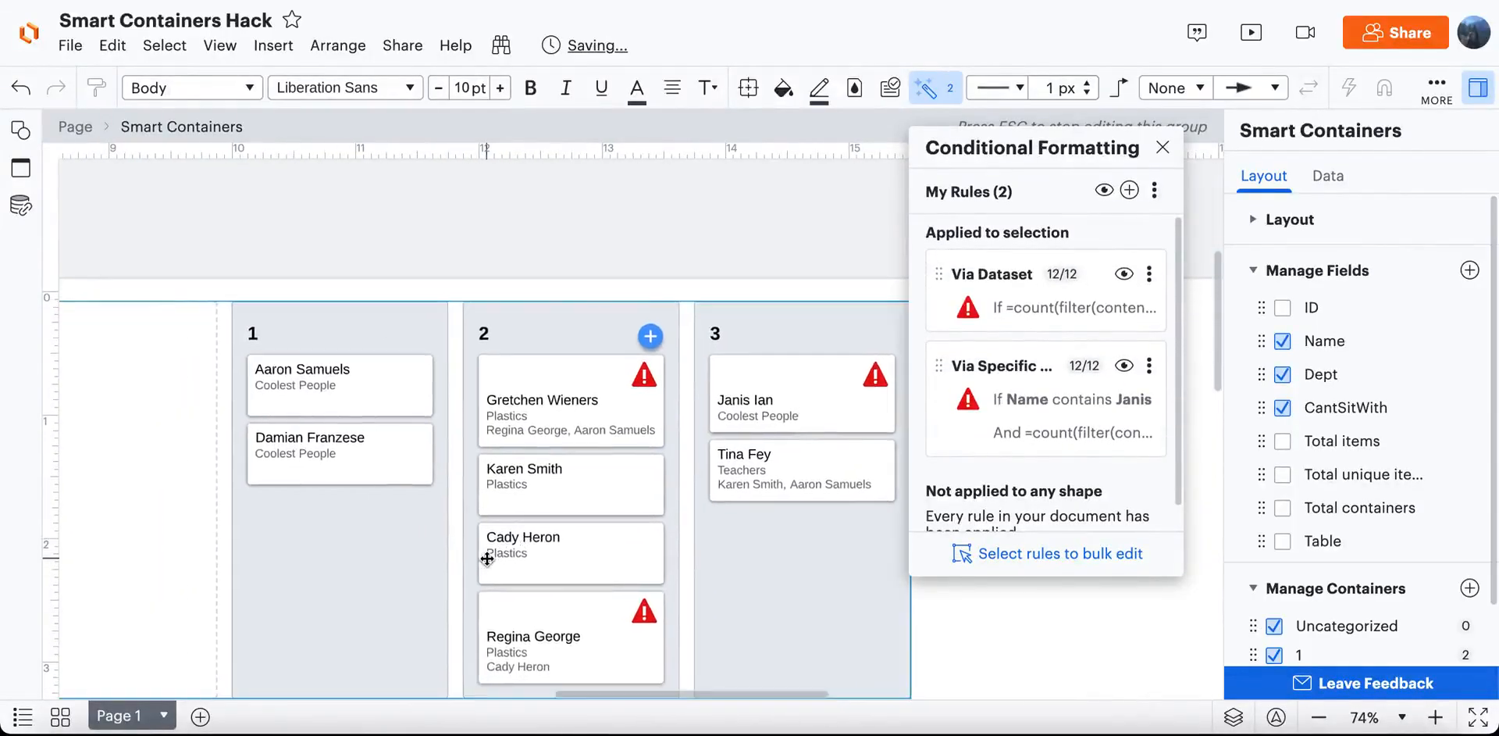
mouse_move(744, 574)
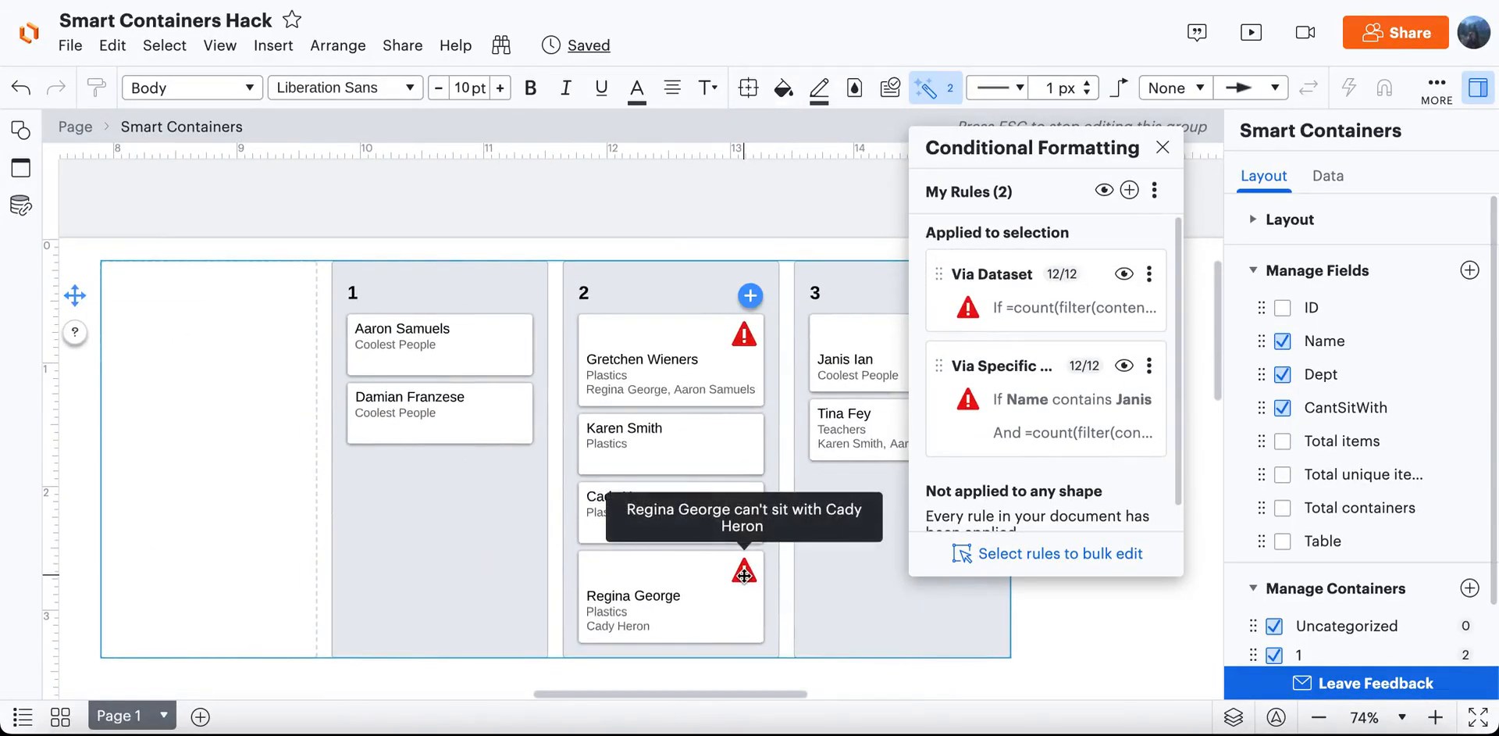
Move the flagged Plastics card at the end of table 2 to the end of table 1.
left_click_drag(648, 586, 471, 546)
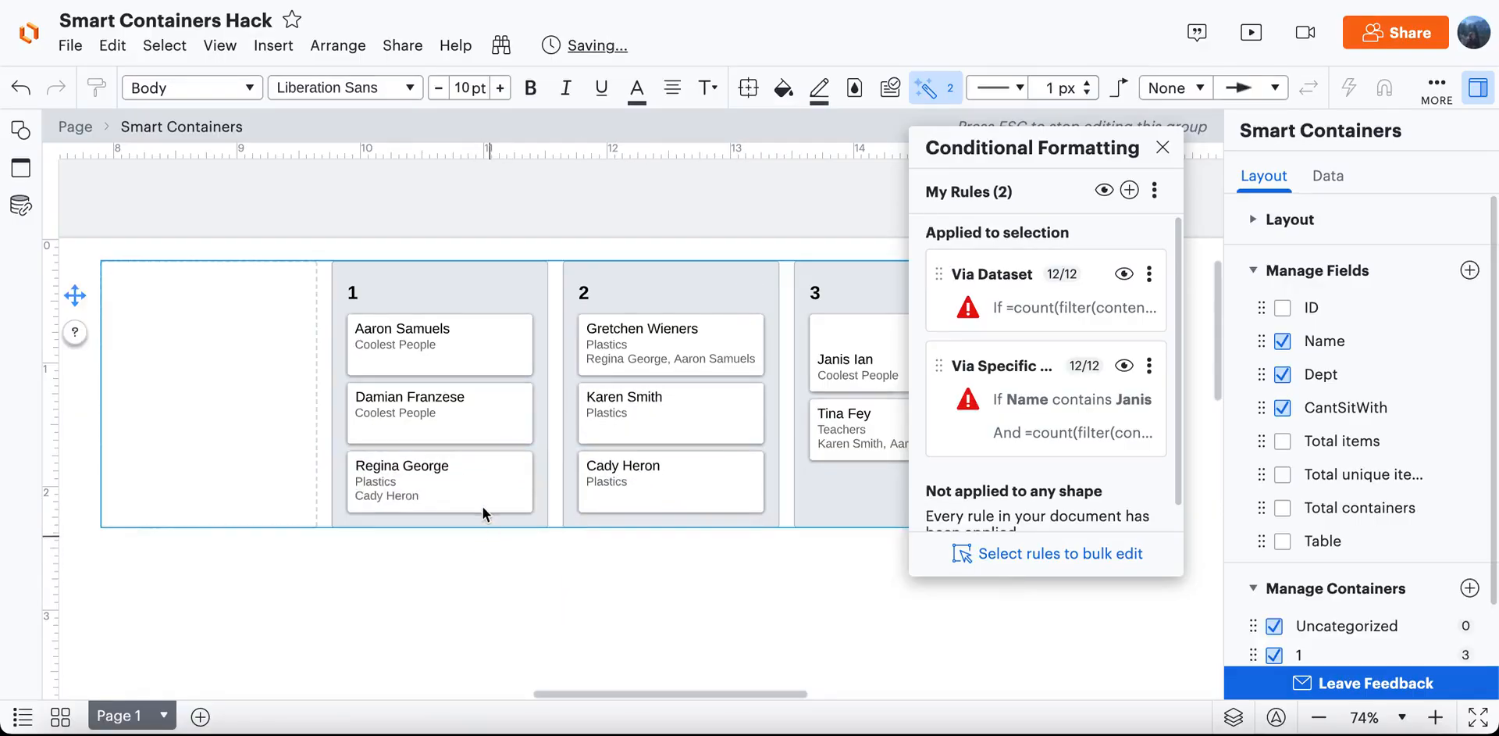
scroll(574, 498, "right", 2)
scroll(574, 498, "up", 1)
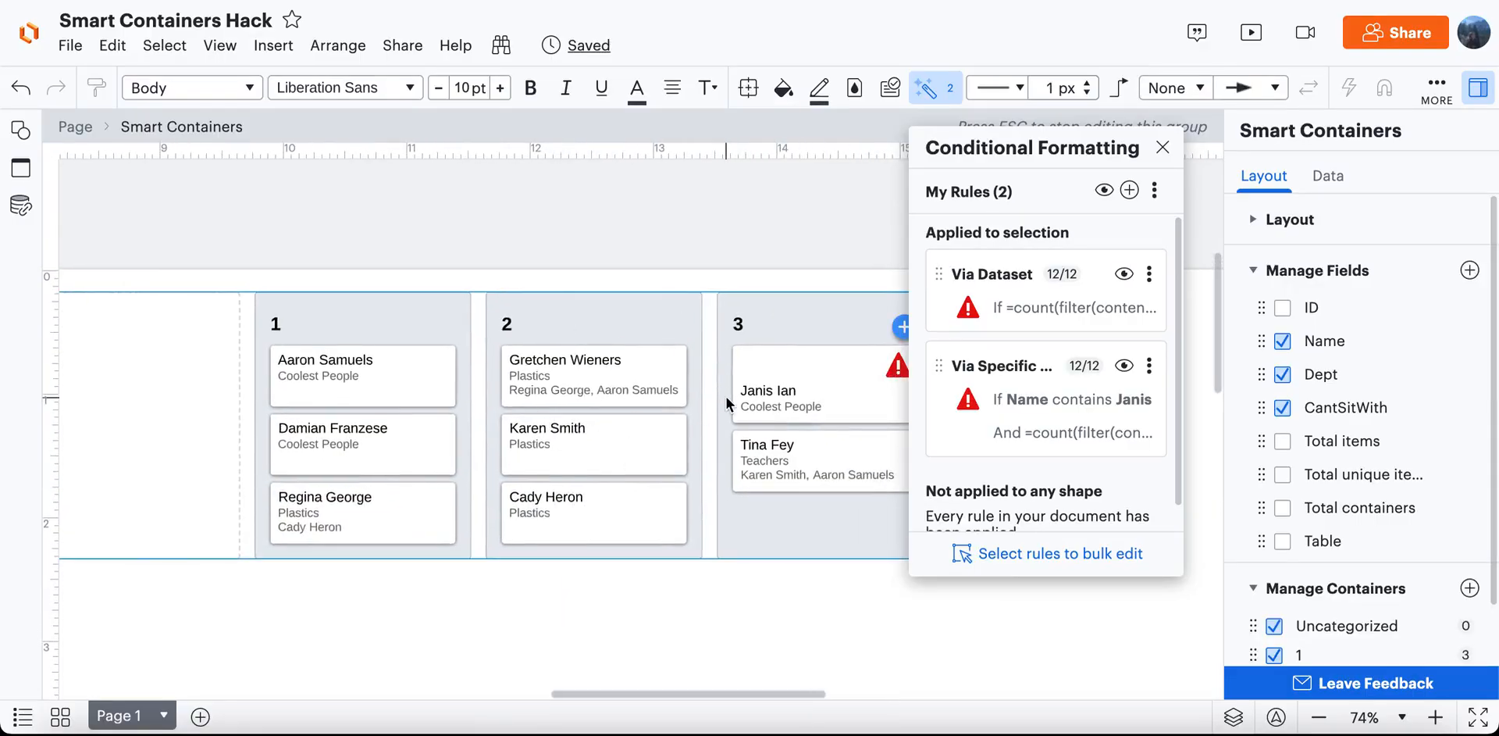
Swap the Teachers card in table 3 with the last Plastics card in table 2.
left_click_drag(773, 459, 622, 475)
left_click_drag(619, 613, 767, 508)
scroll(826, 509, "right", 3)
scroll(826, 509, "up", 1)
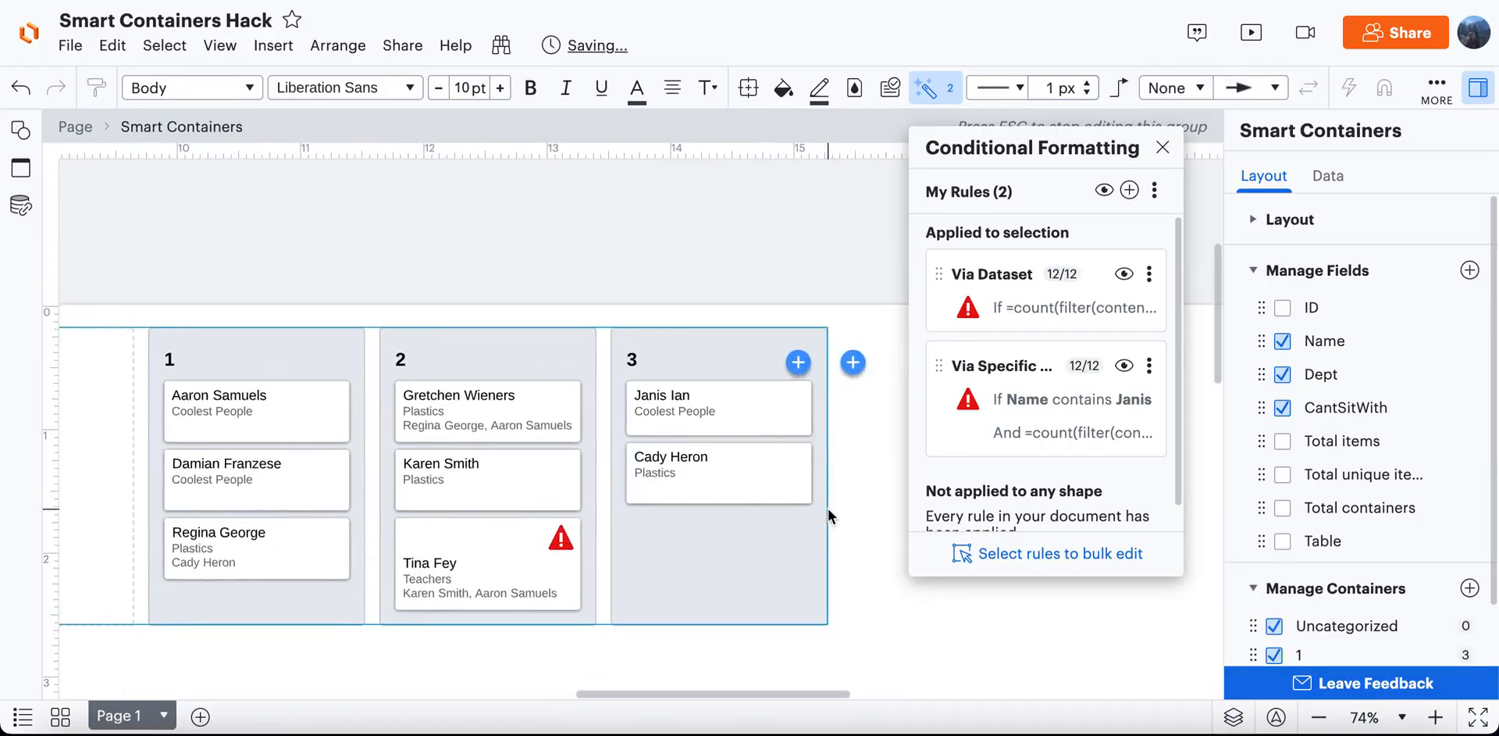
scroll(829, 515, "left", 1)
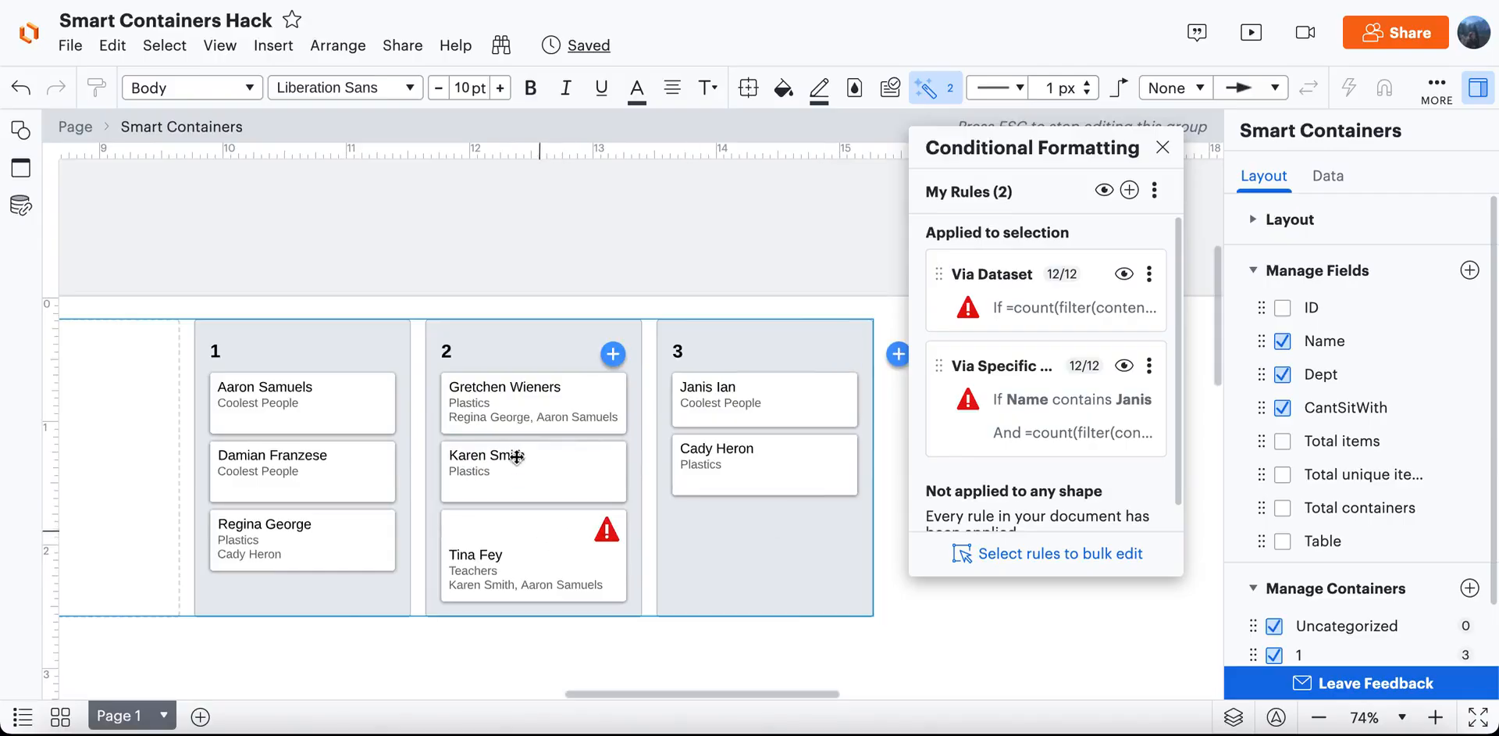
Move the flagged Teachers card from table 2 to table 1 and table 1's first Coolest People card to table 3.
left_click(494, 571)
left_click_drag(494, 571, 345, 593)
left_click_drag(320, 421, 670, 537)
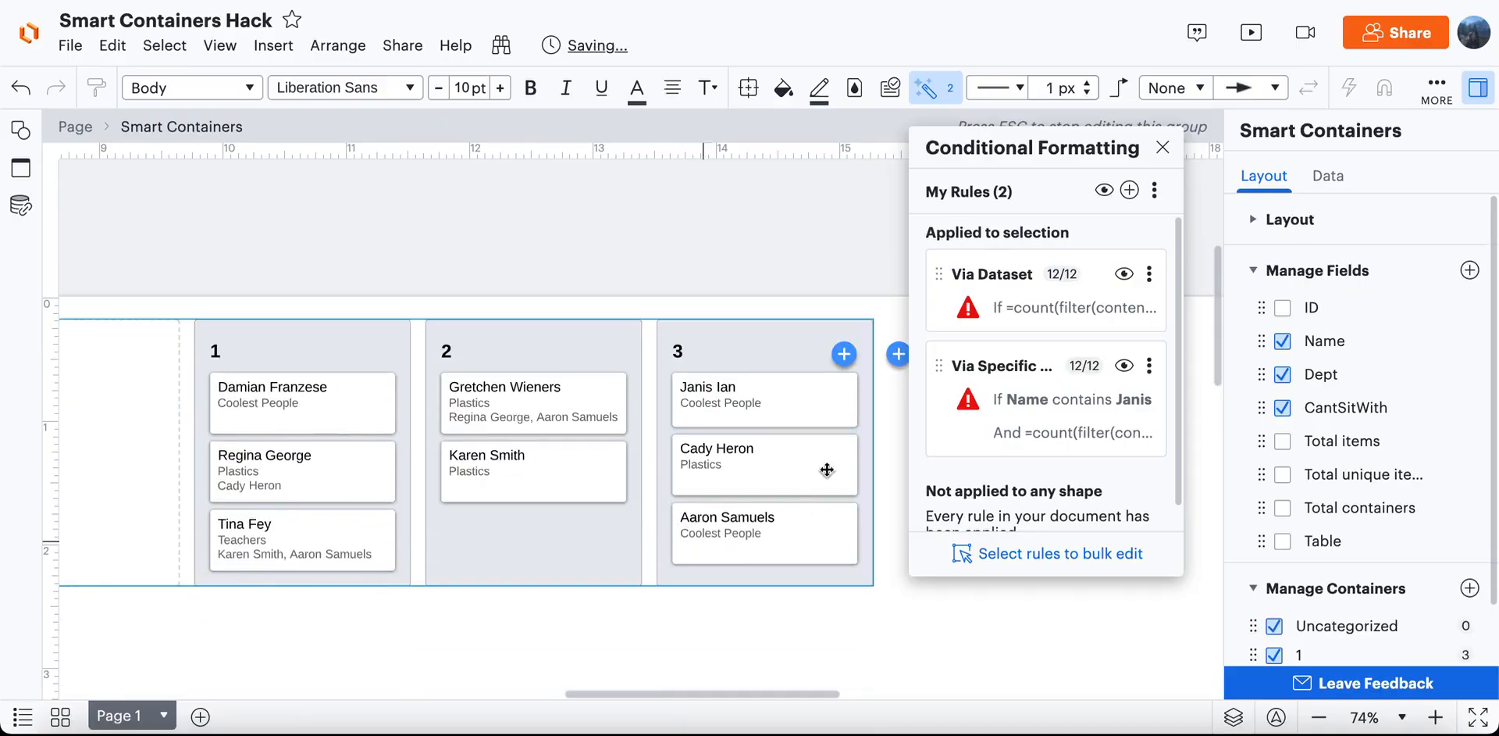
scroll(664, 554, "left", 1)
scroll(664, 554, "up", 1)
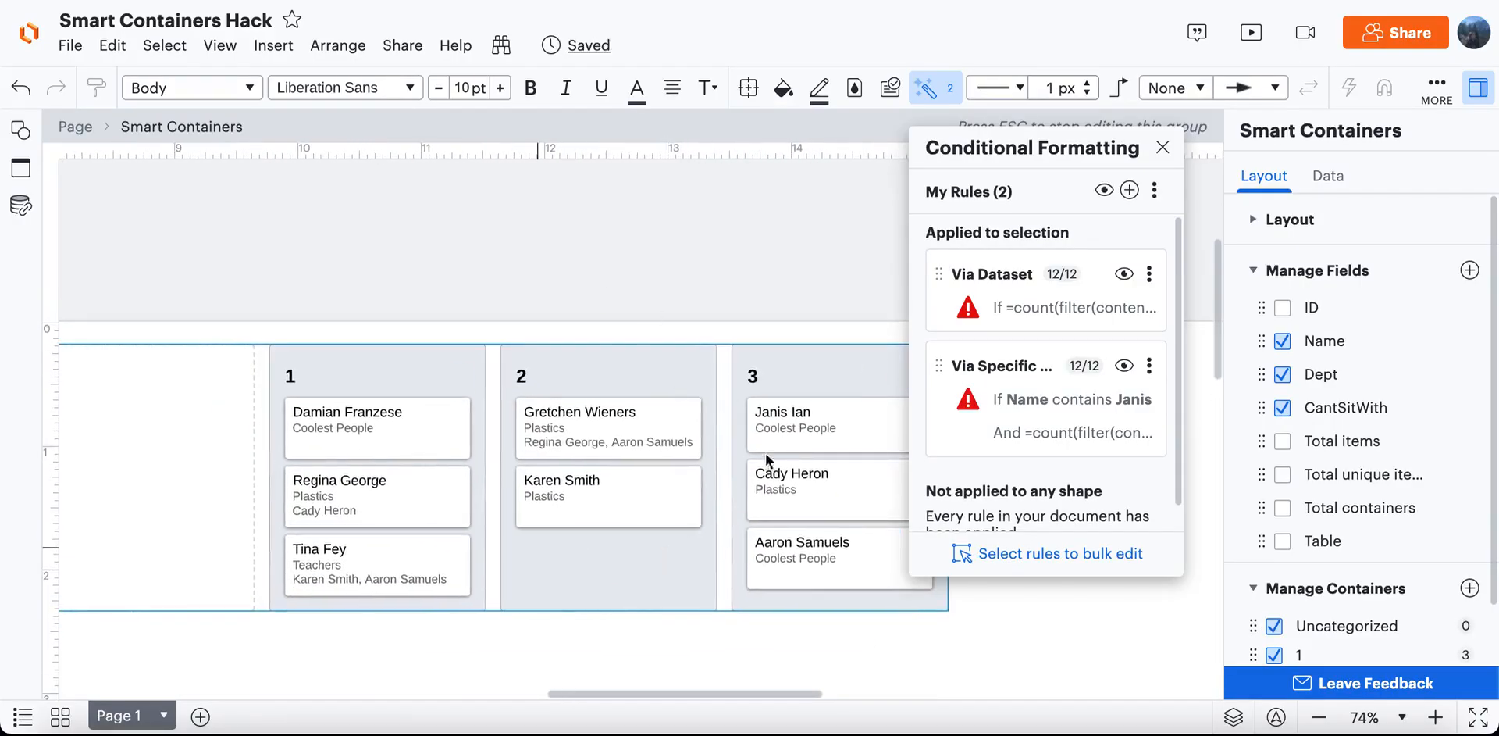
scroll(717, 563, "right", 2)
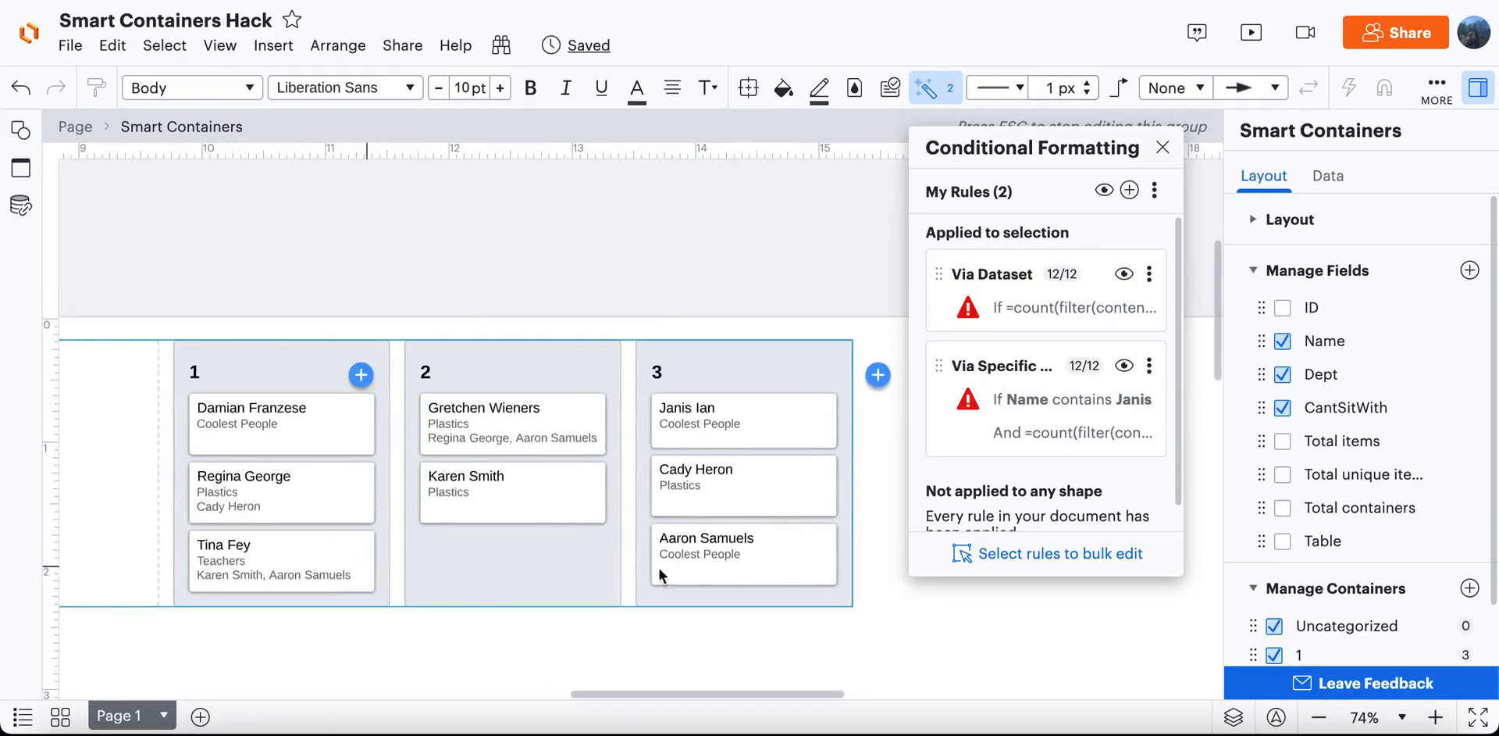